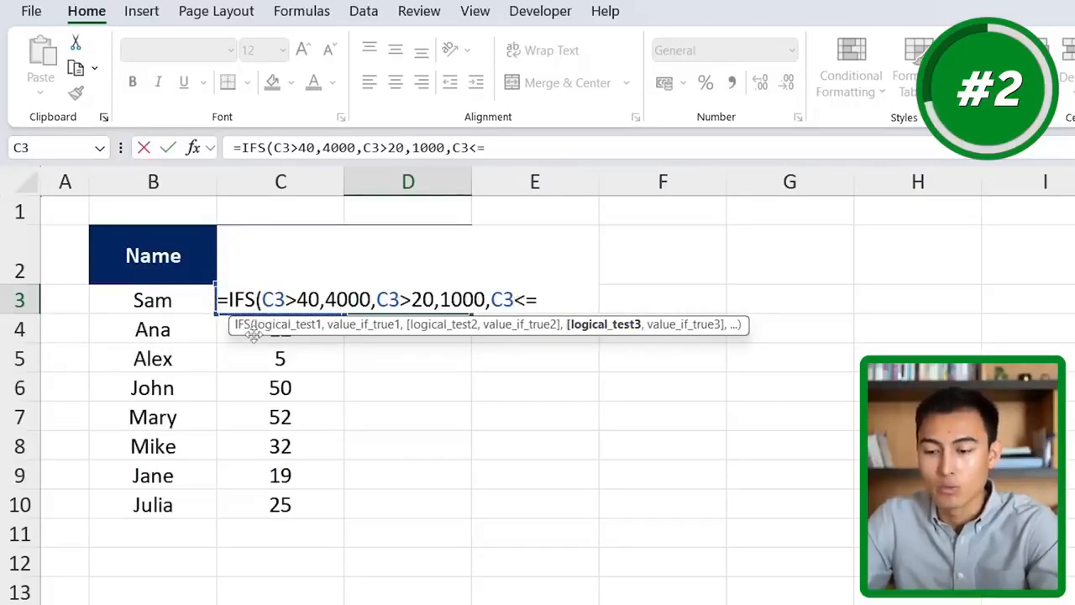
Complete the IFS formula in D3 so that C3<=20 returns 0, and fill it down the Bonus column to D10
{"action": "type", "text": ","}
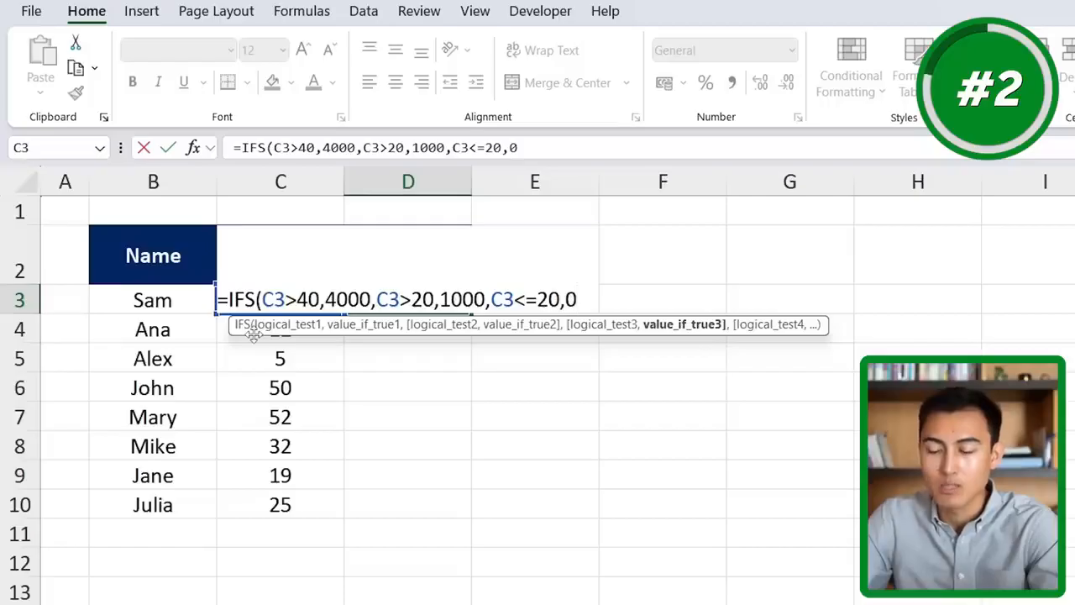
{"action": "type", "text": "0)"}
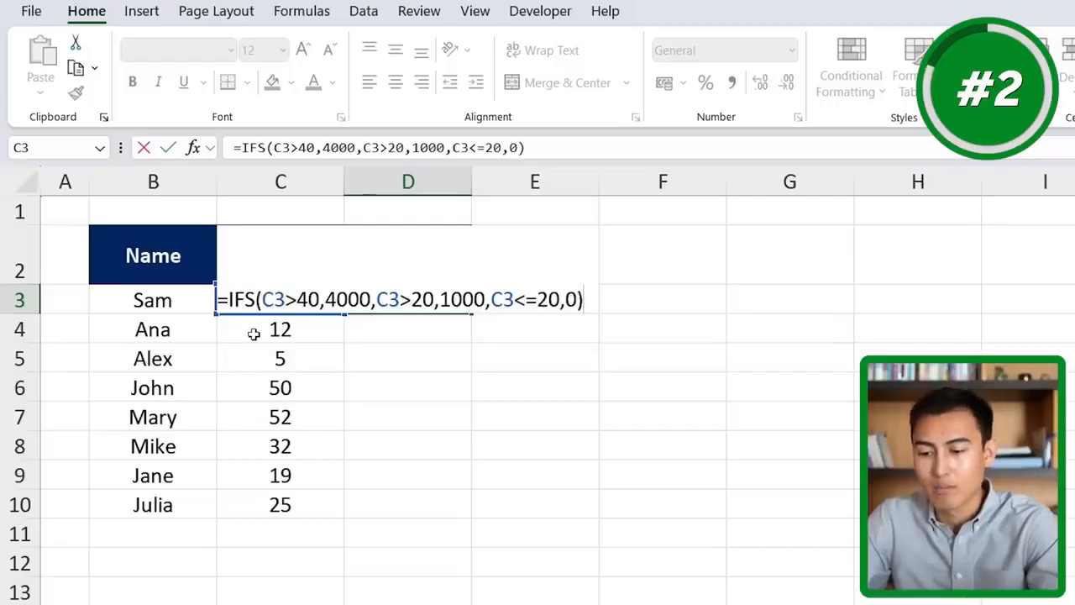
{"action": "key", "text": "Return"}
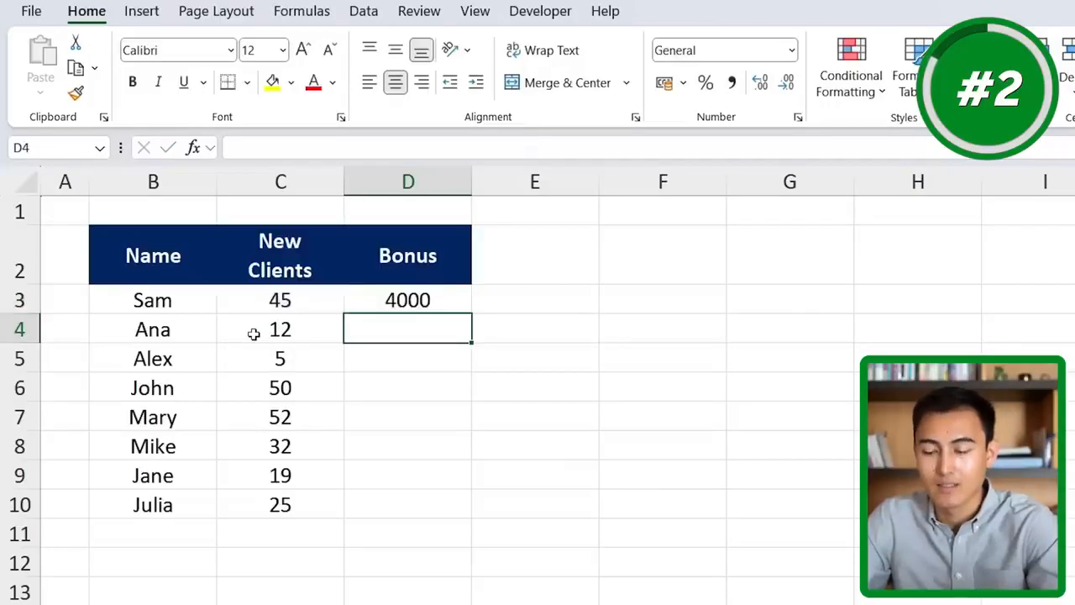
{"action": "left_click", "coordinate": [403, 307]}
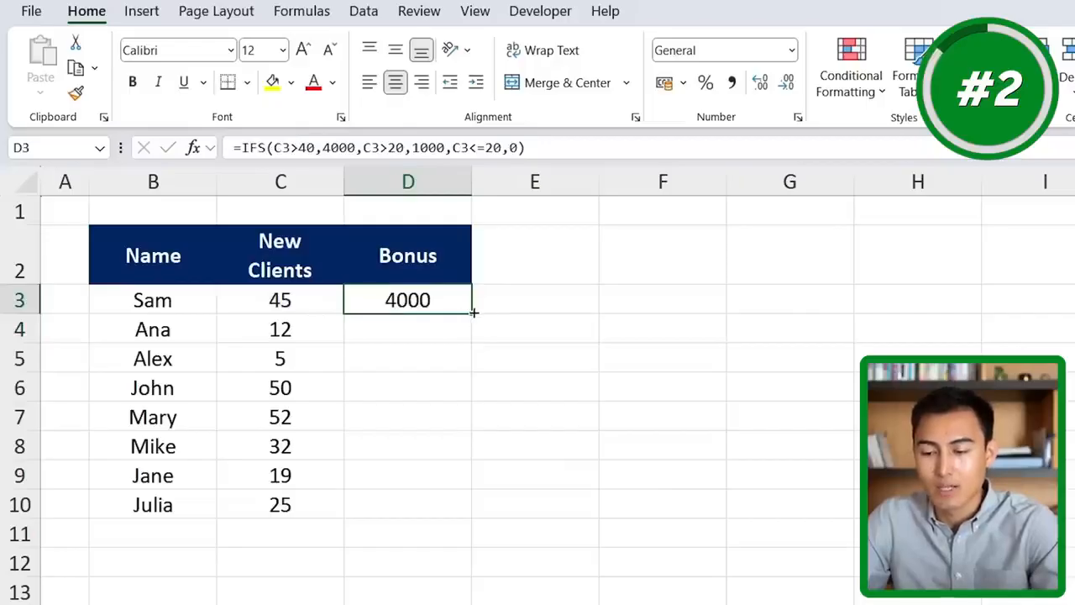
{"action": "double_click", "coordinate": [474, 311]}
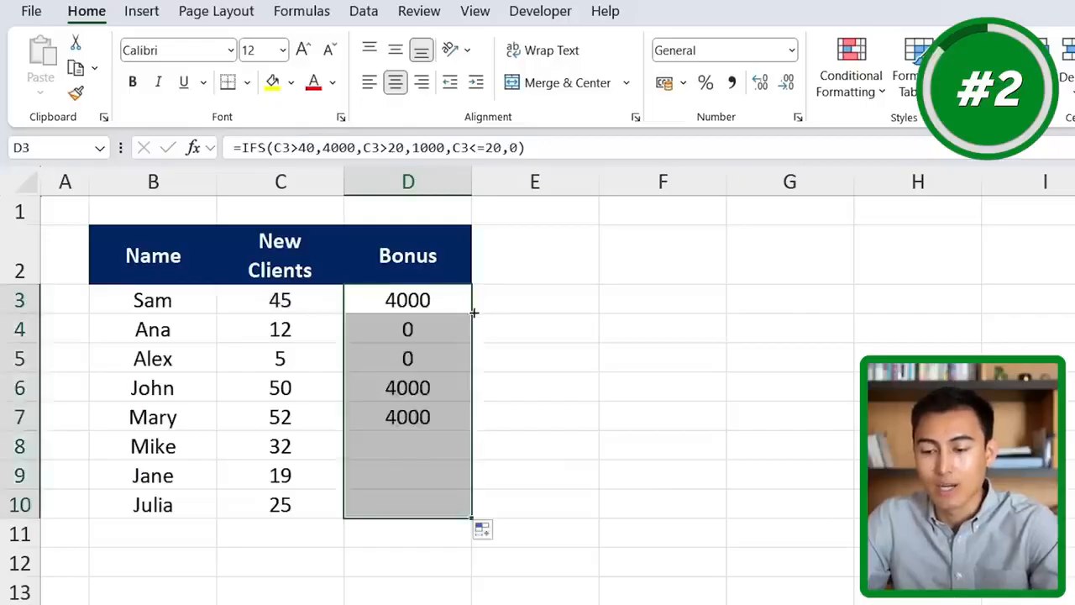
{"action": "left_click", "coordinate": [238, 335]}
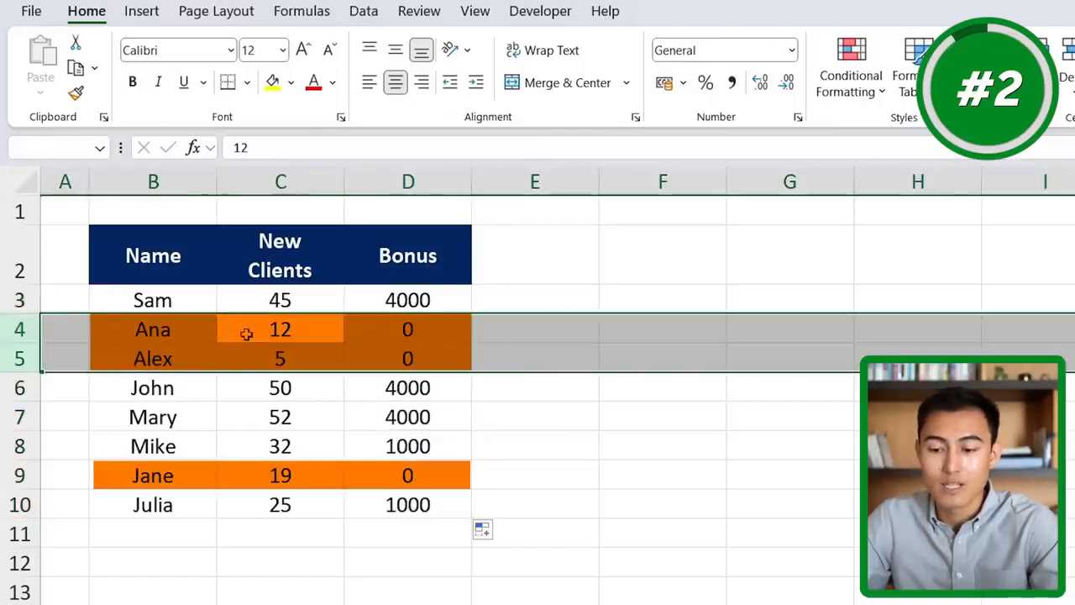
{"action": "left_click", "coordinate": [301, 309]}
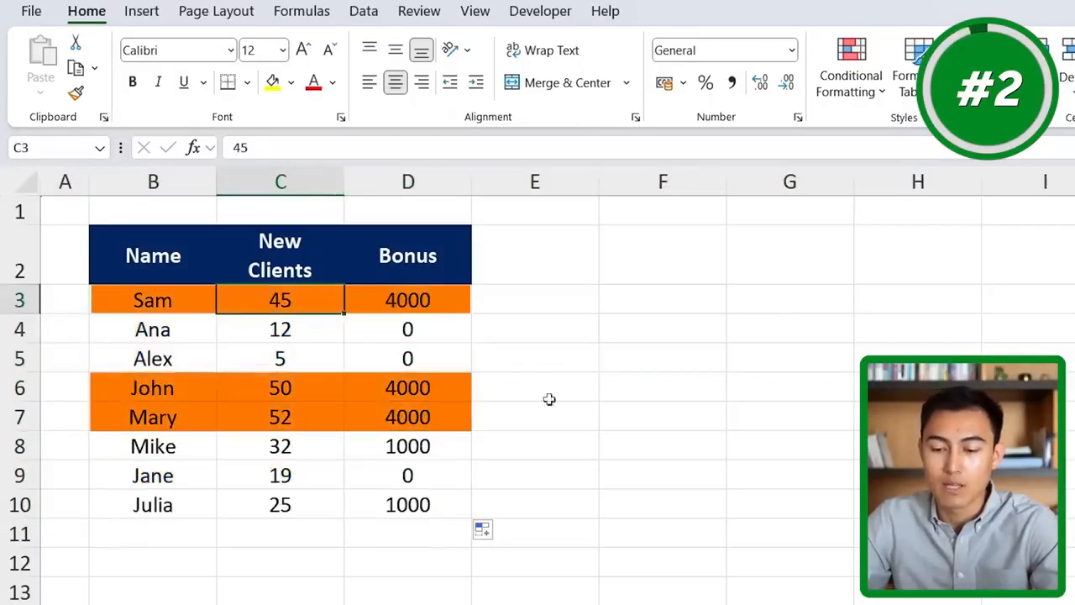
{"action": "left_click", "coordinate": [256, 442]}
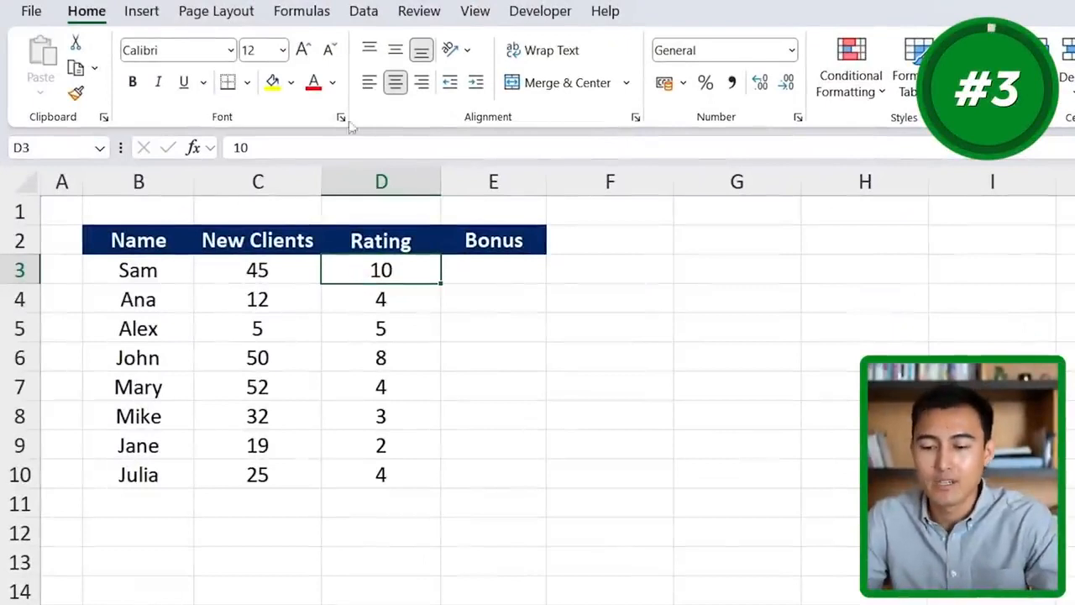
{"action": "left_click", "coordinate": [401, 177]}
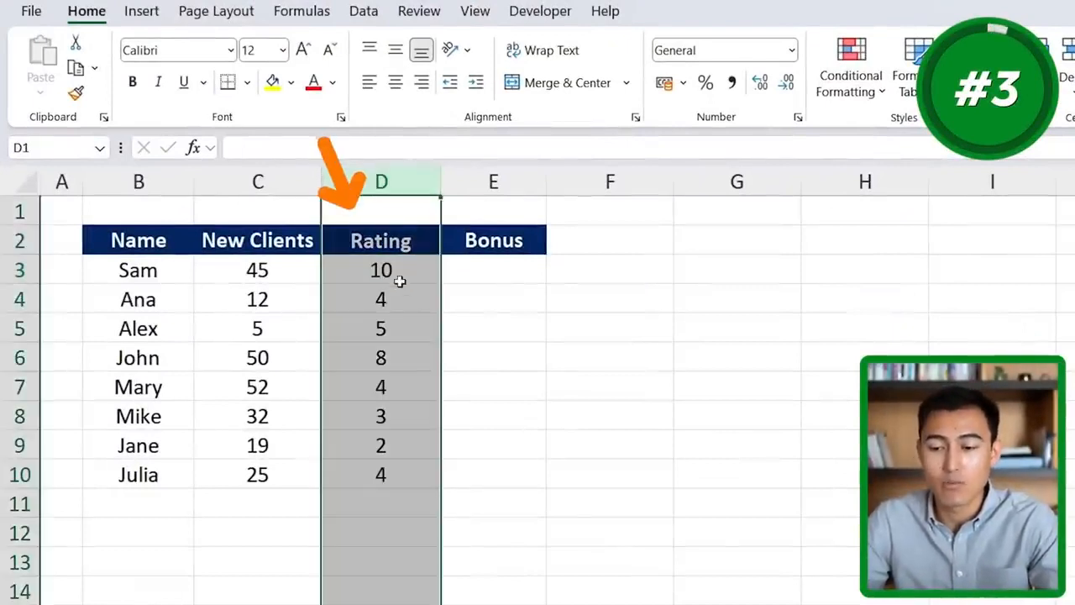
{"action": "key", "text": "Down"}
{"action": "key", "text": "Down"}
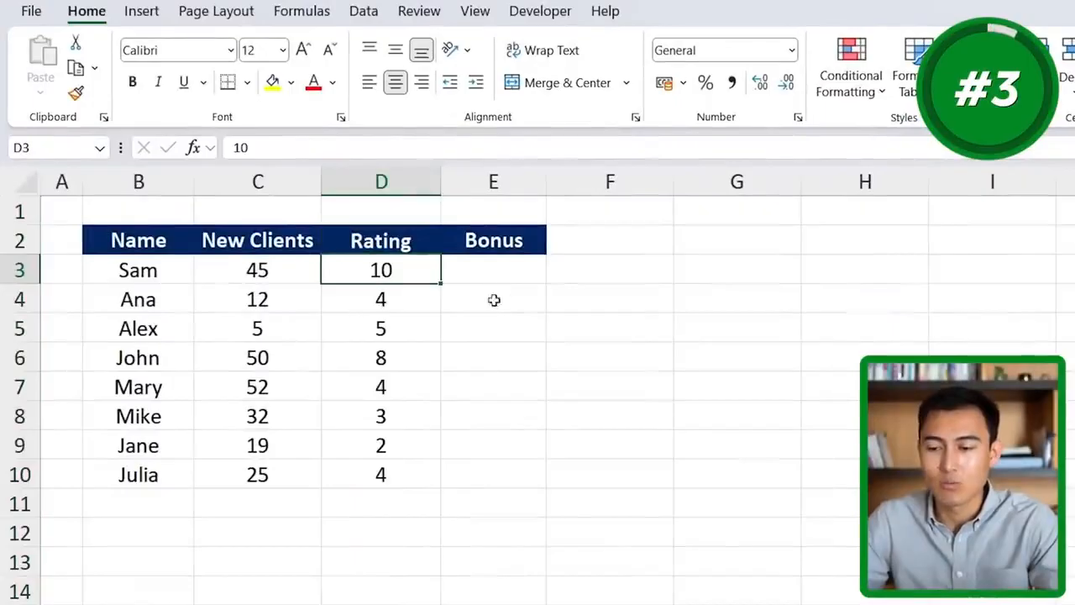
Begin an IF formula in Bonus cell E3 with a nested AND test requiring C3>20 and D3>5
{"action": "left_click", "coordinate": [518, 274]}
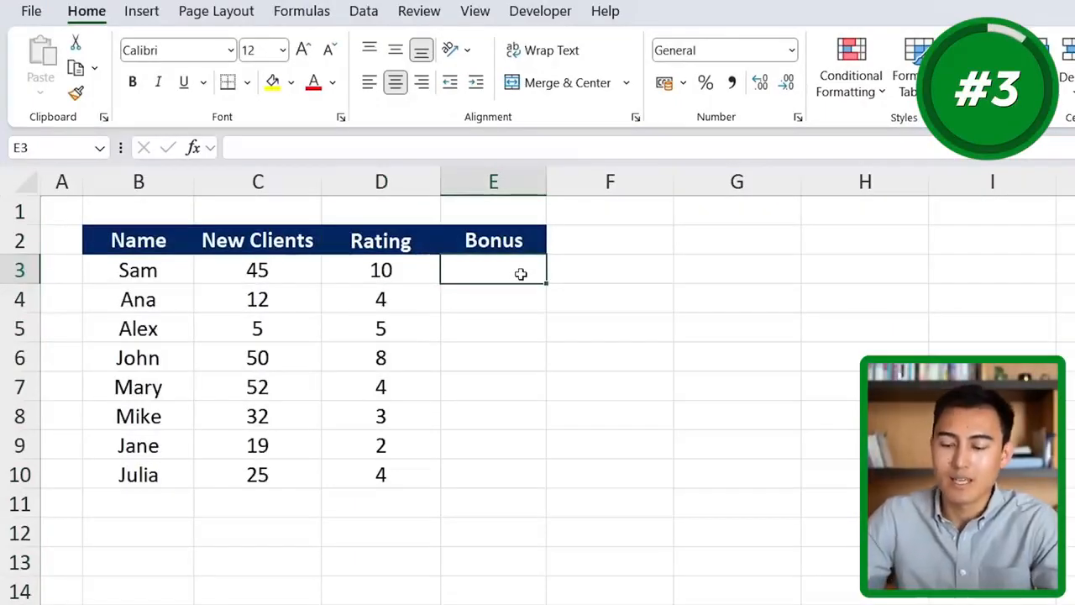
{"action": "type", "text": "=i"}
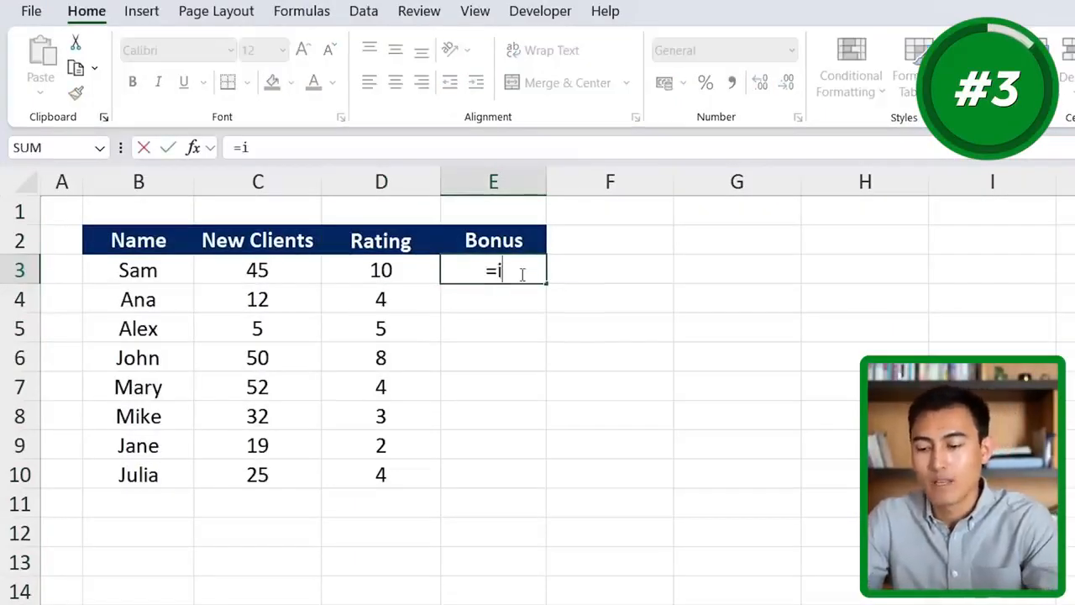
{"action": "type", "text": "f"}
{"action": "key", "text": "Tab"}
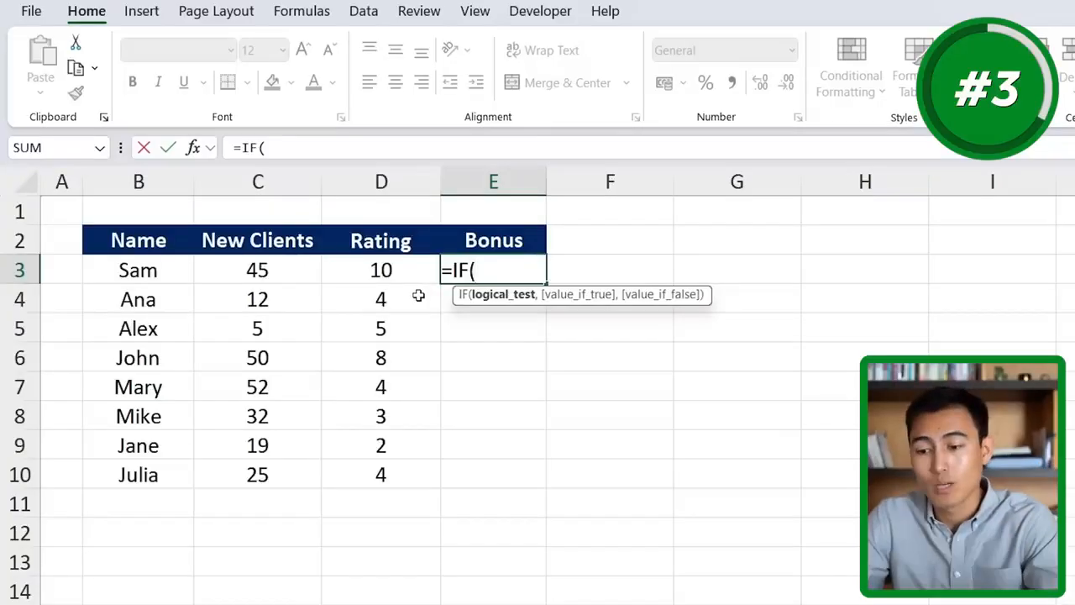
{"action": "type", "text": "and"}
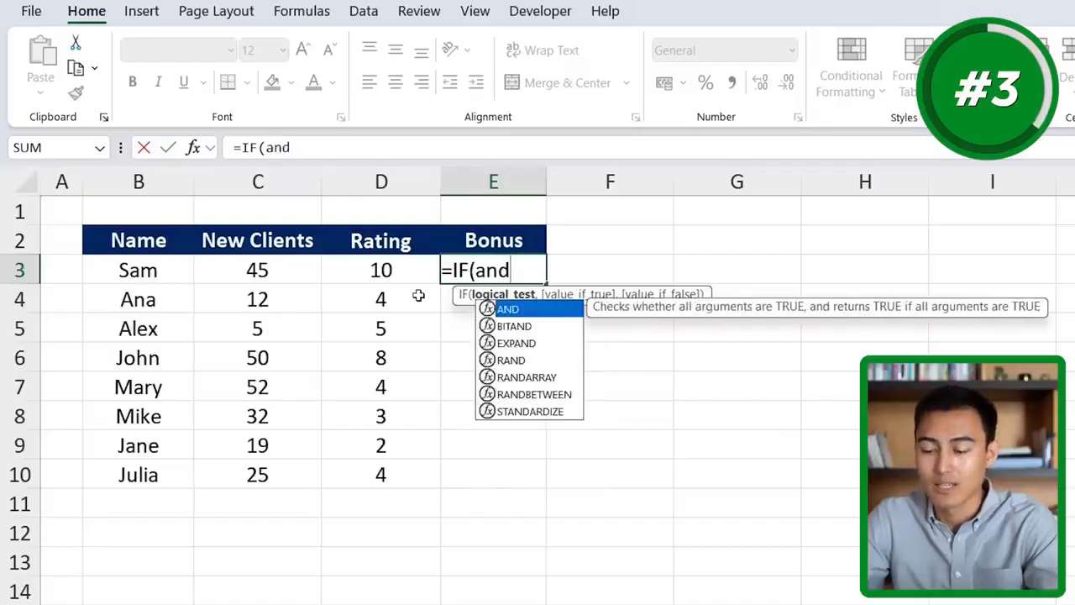
{"action": "key", "text": "Tab"}
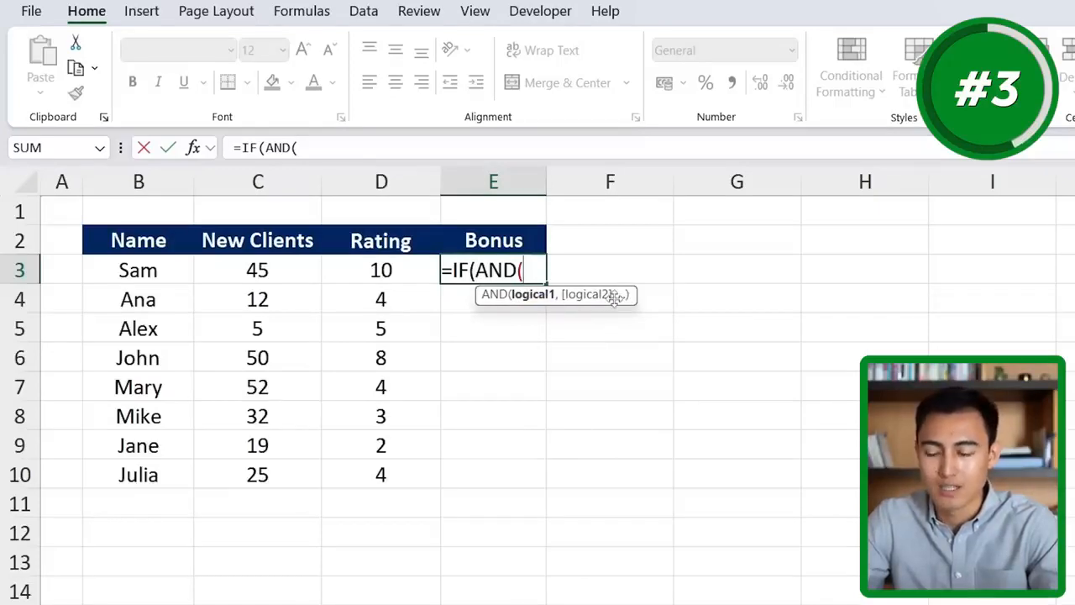
{"action": "left_click", "coordinate": [262, 269]}
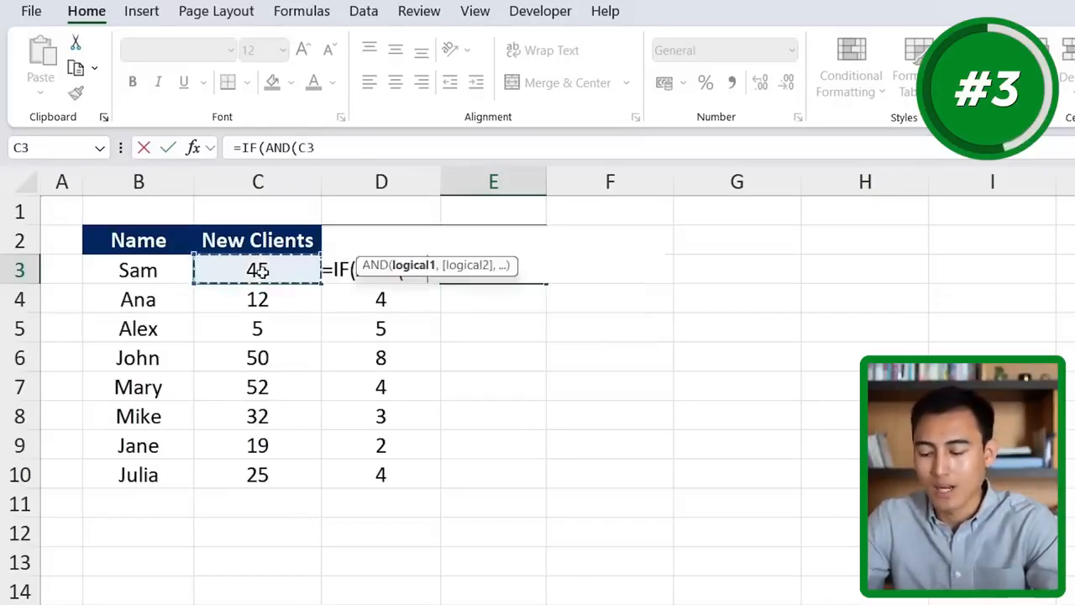
{"action": "type", "text": ">20"}
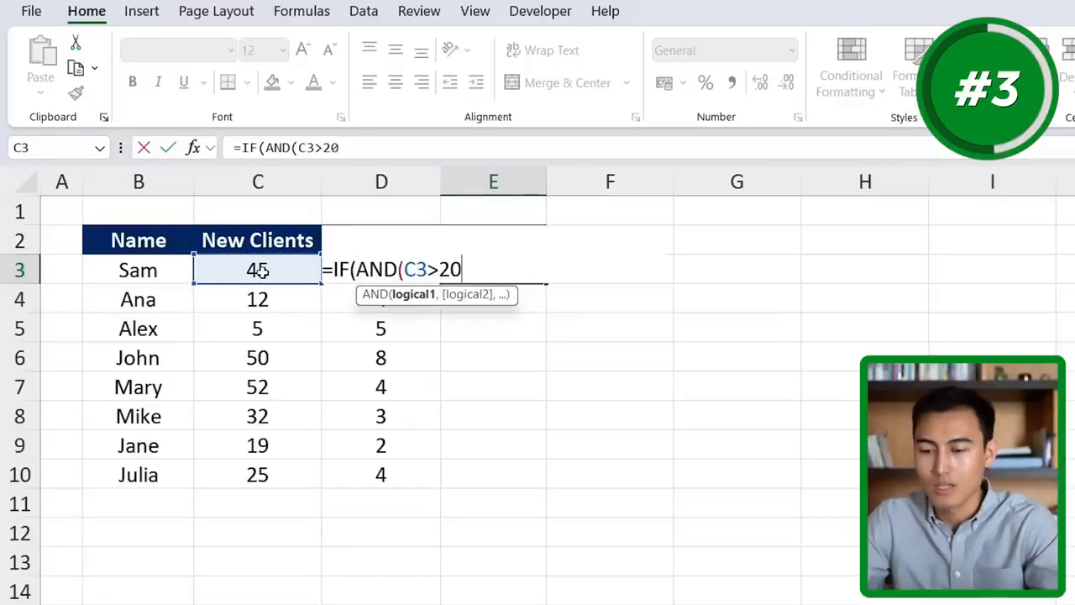
{"action": "type", "text": ","}
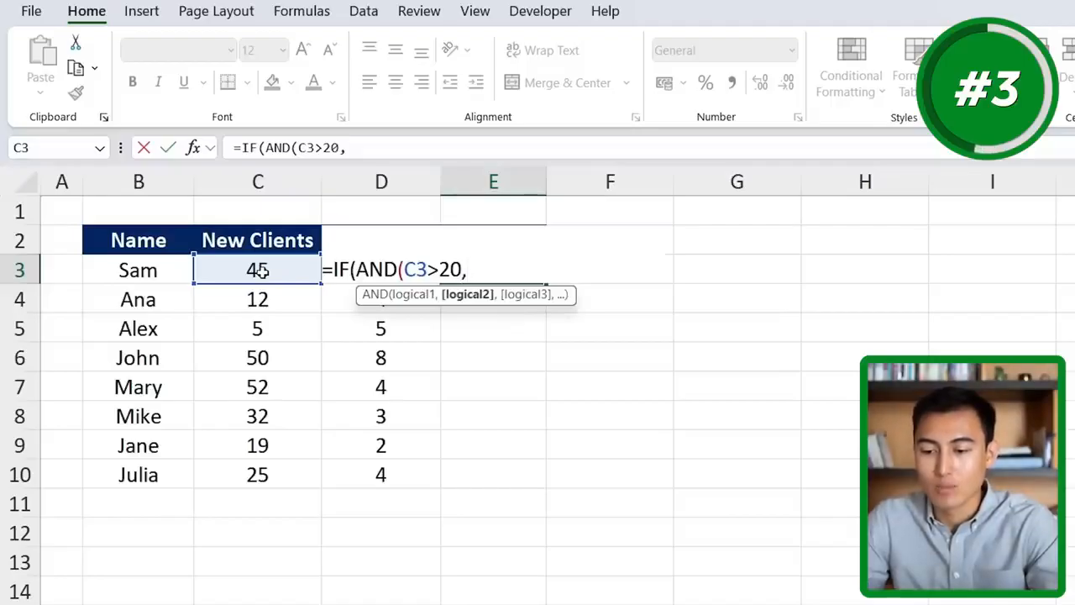
{"action": "left_click", "coordinate": [340, 276]}
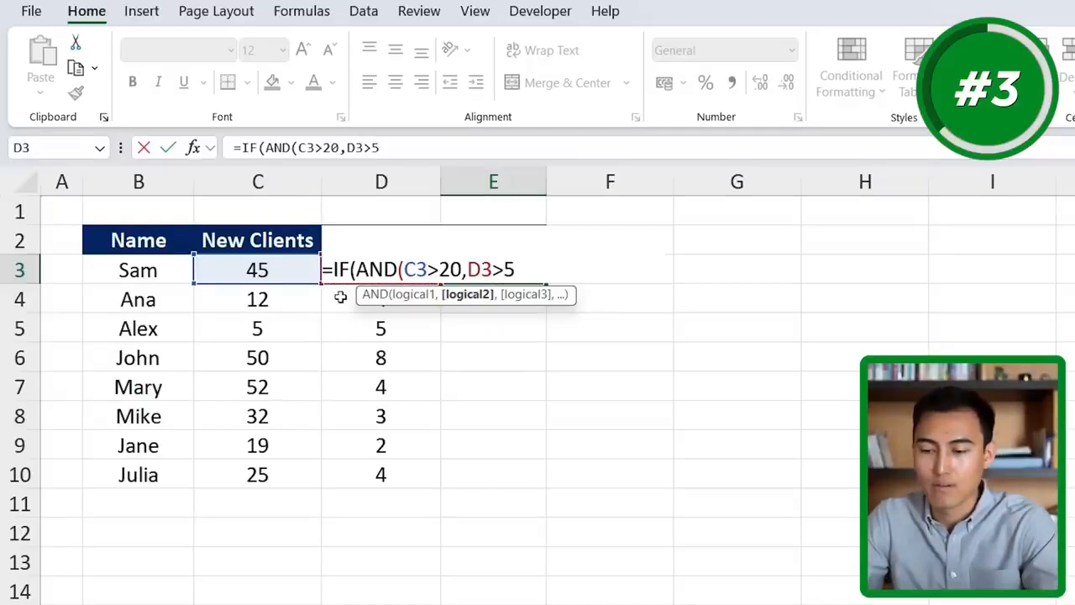
{"action": "type", "text": ">5)"}
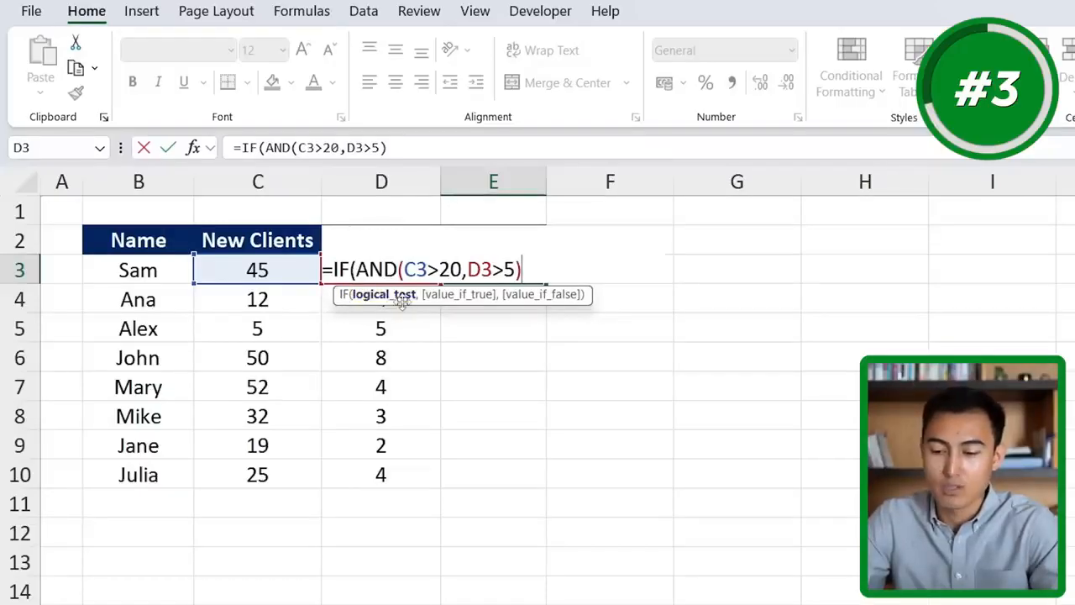
Finish the E3 formula with "Yes" if true and "No" if false, and fill it down to E10
{"action": "type", "text": ","}
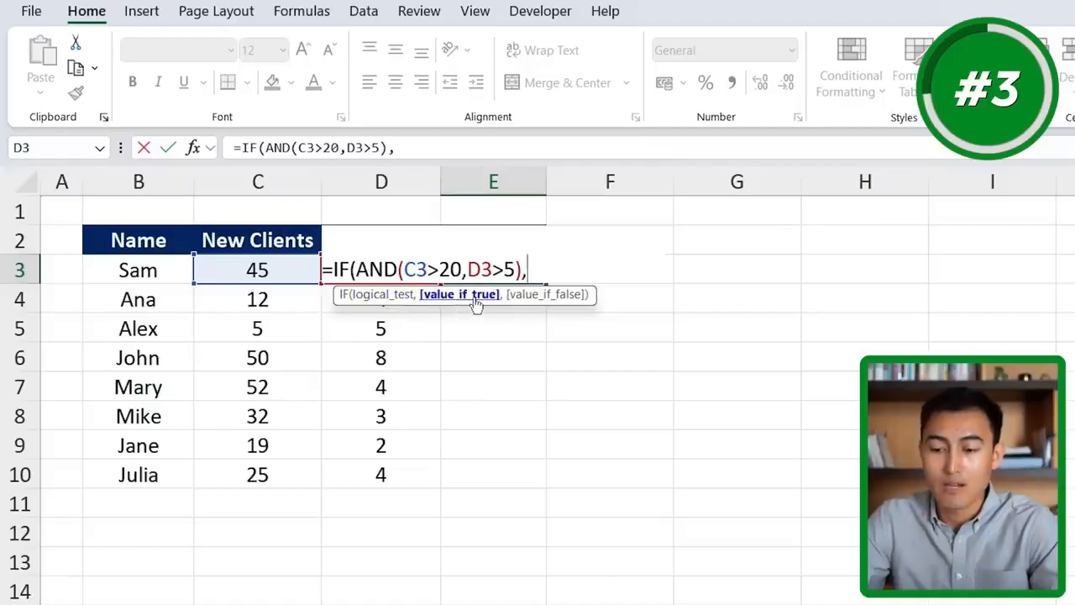
{"action": "type", "text": "\"Yes\","}
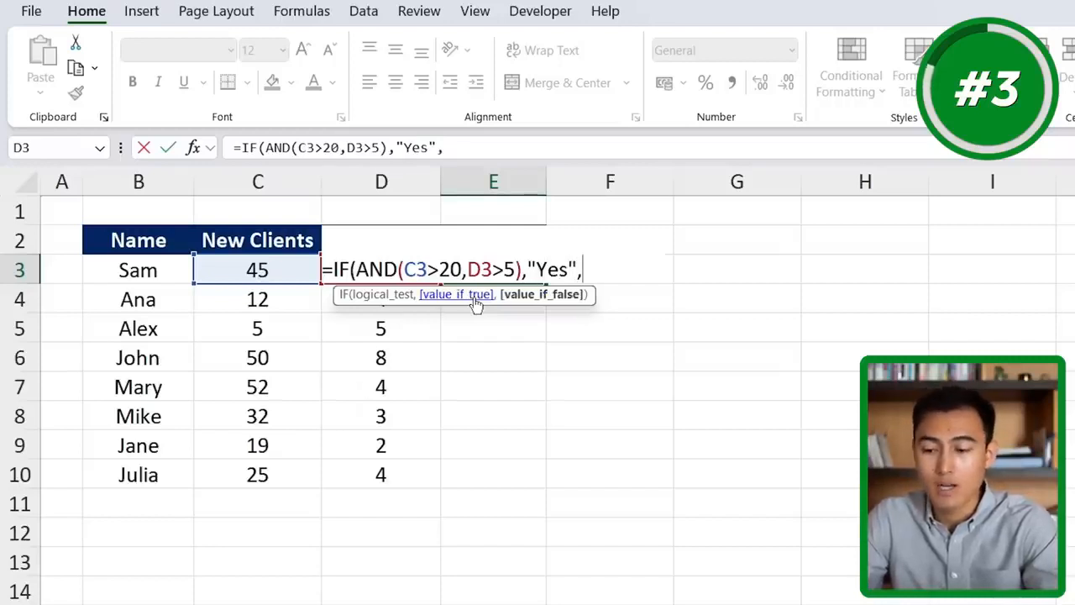
{"action": "type", "text": "\"No"}
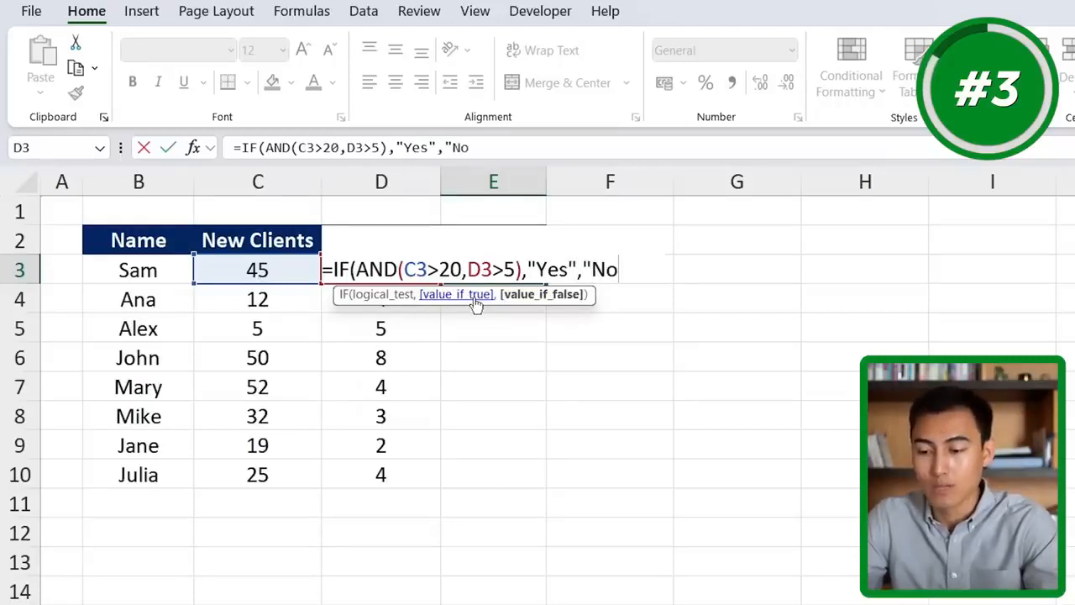
{"action": "type", "text": "\""}
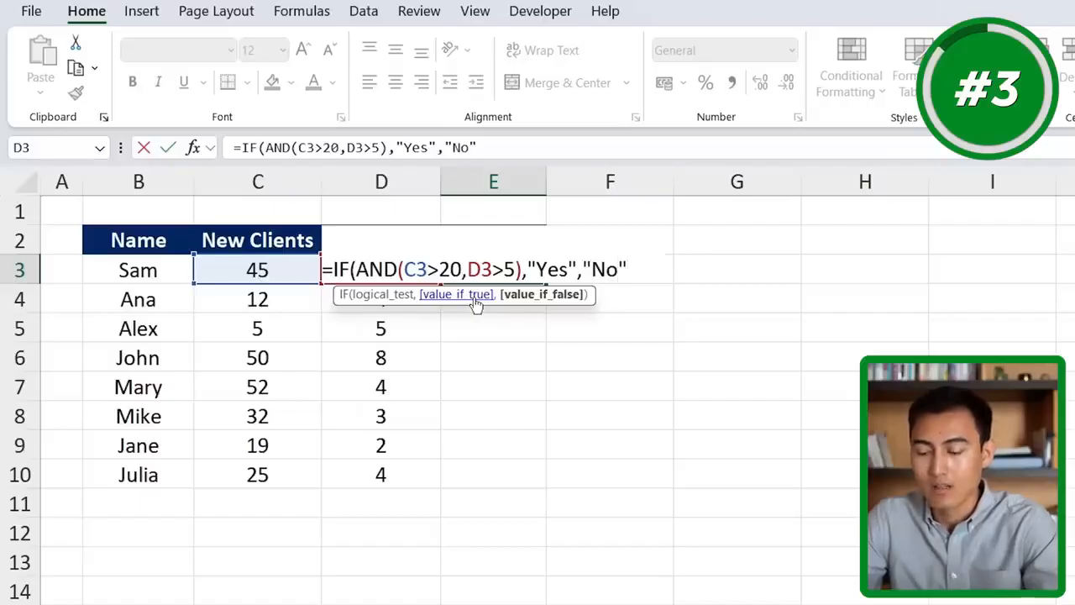
{"action": "type", "text": ")"}
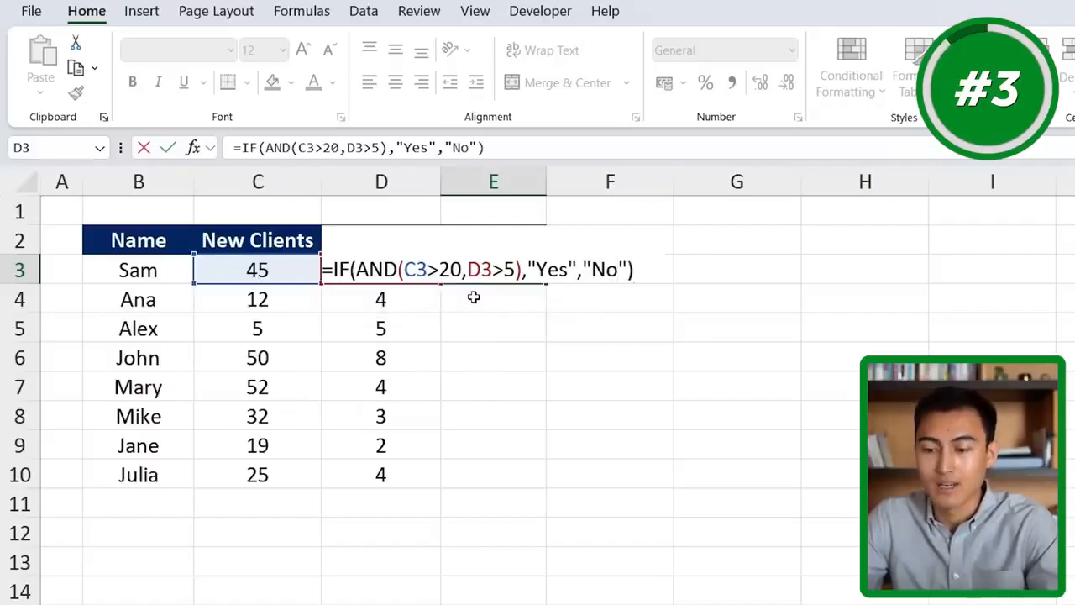
{"action": "key", "text": "Return"}
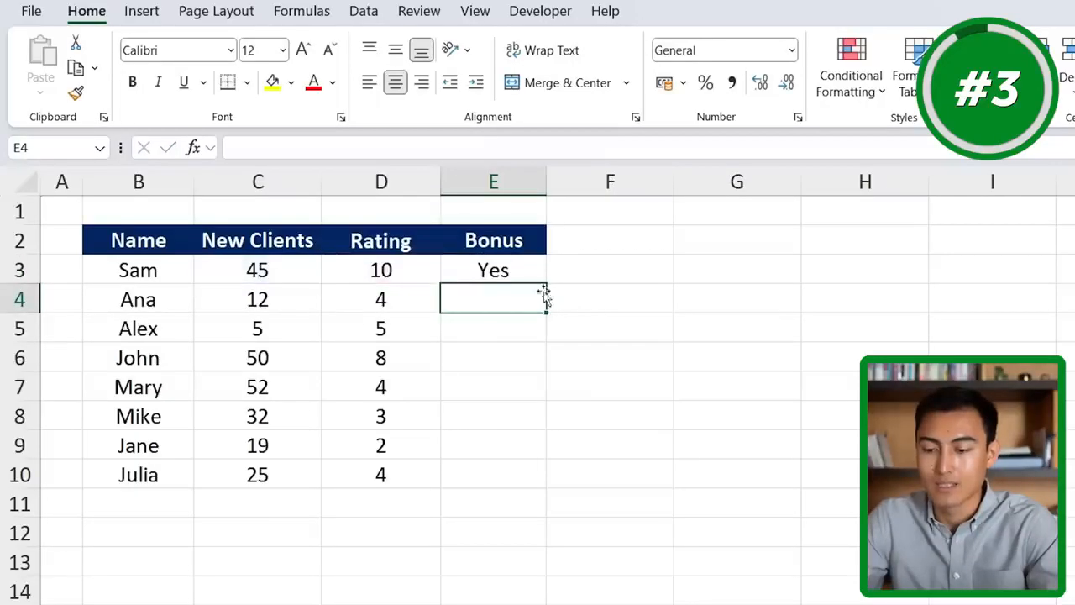
{"action": "left_click", "coordinate": [512, 279]}
{"action": "double_click", "coordinate": [545, 285]}
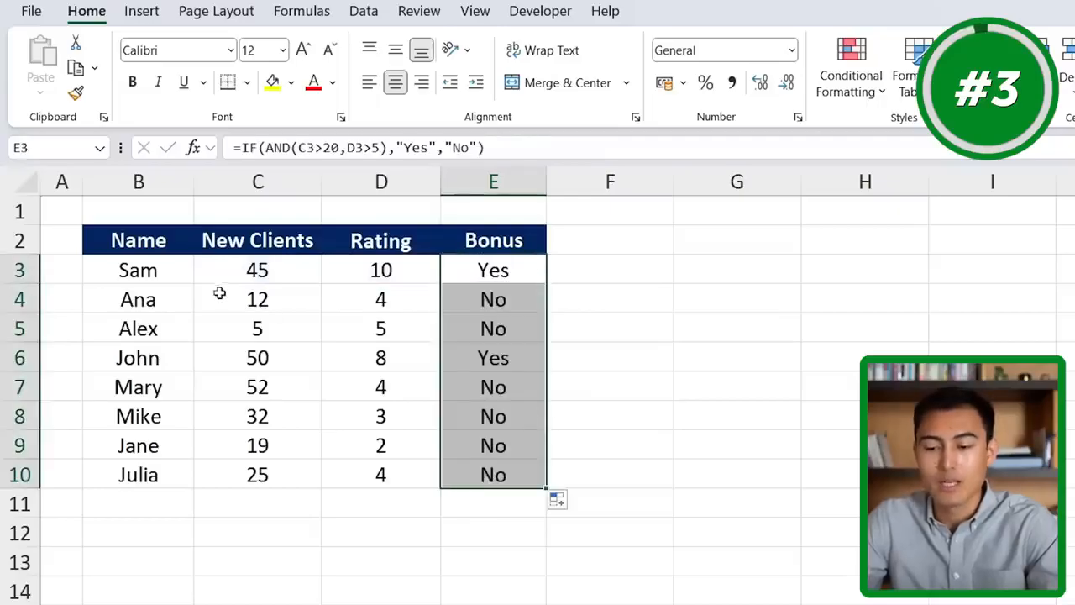
{"action": "left_click", "coordinate": [247, 293]}
{"action": "left_click", "coordinate": [366, 306]}
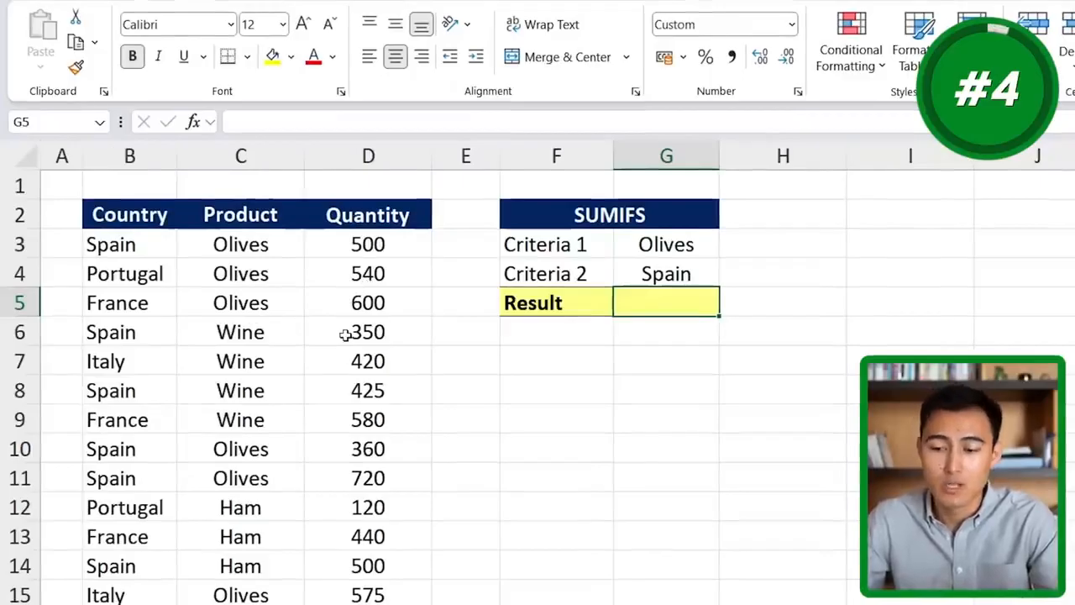
{"action": "left_click", "coordinate": [569, 244]}
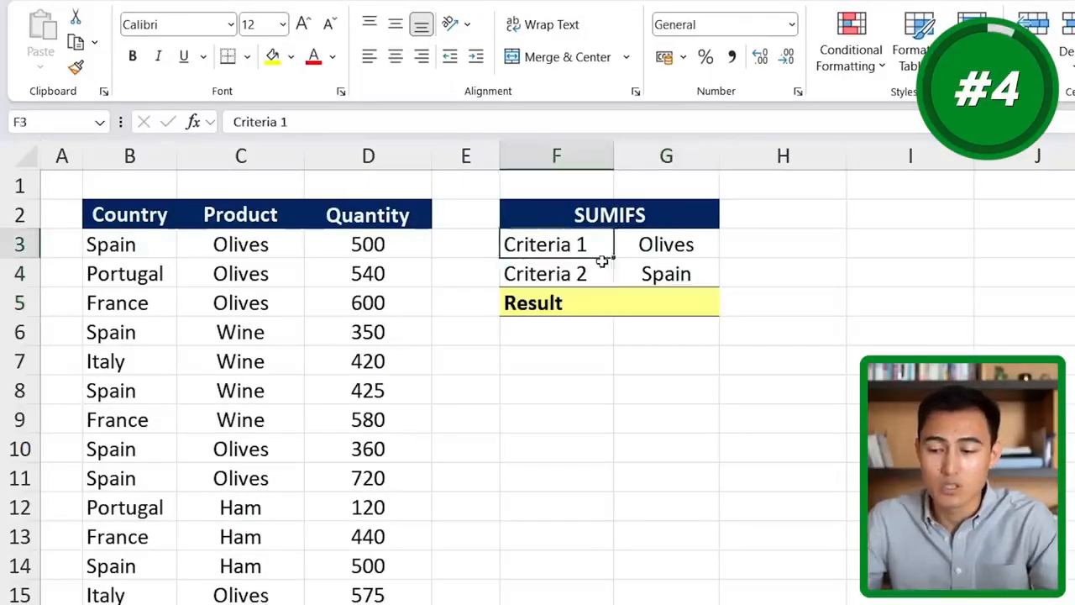
{"action": "left_click", "coordinate": [649, 252]}
{"action": "left_click_drag", "start_coordinate": [221, 242], "coordinate": [225, 418]}
{"action": "left_click", "coordinate": [652, 281]}
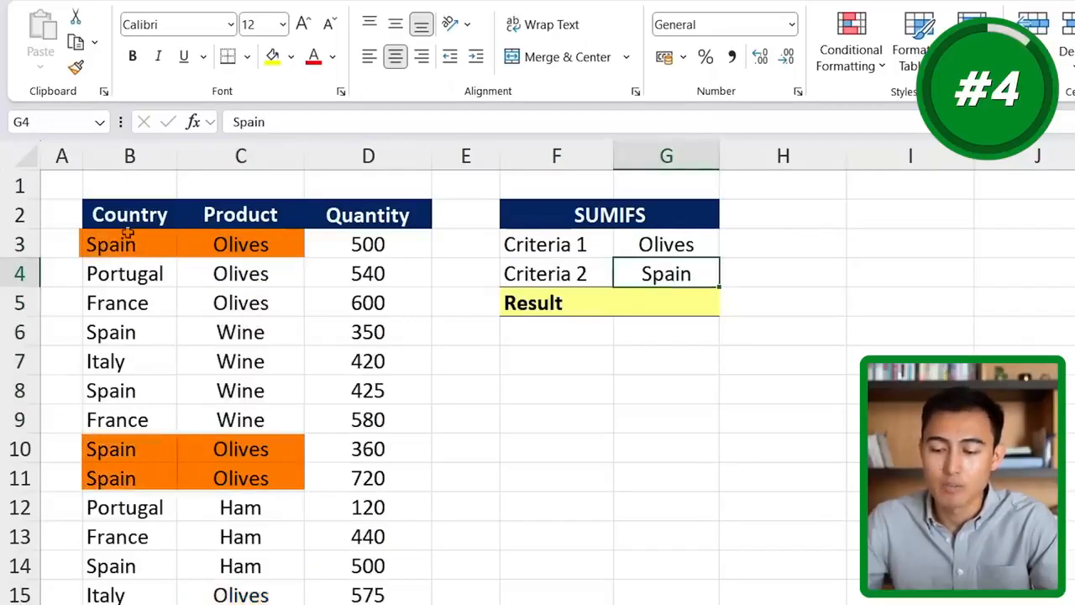
Begin a SUMIFS formula in Result cell G5 with the Quantity range D3:D18 as the sum range
{"action": "left_click", "coordinate": [677, 312]}
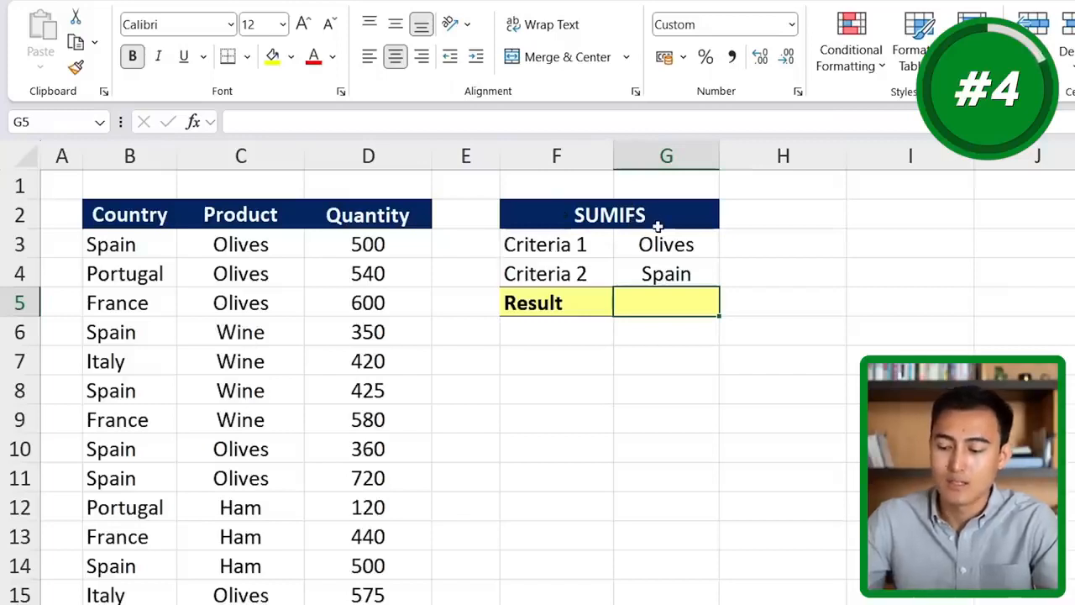
{"action": "type", "text": "="}
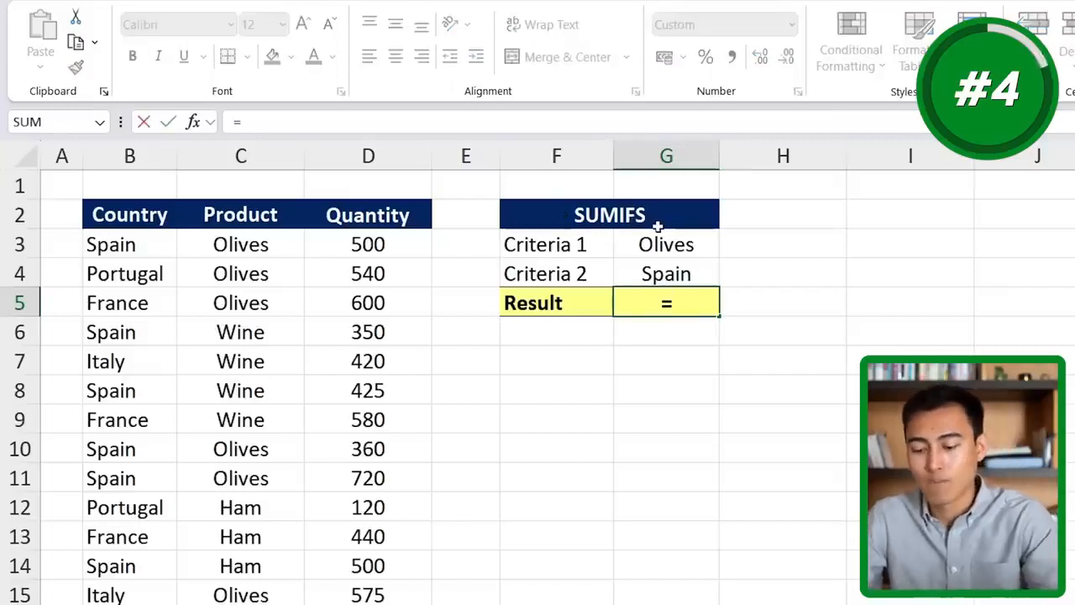
{"action": "type", "text": "sumif"}
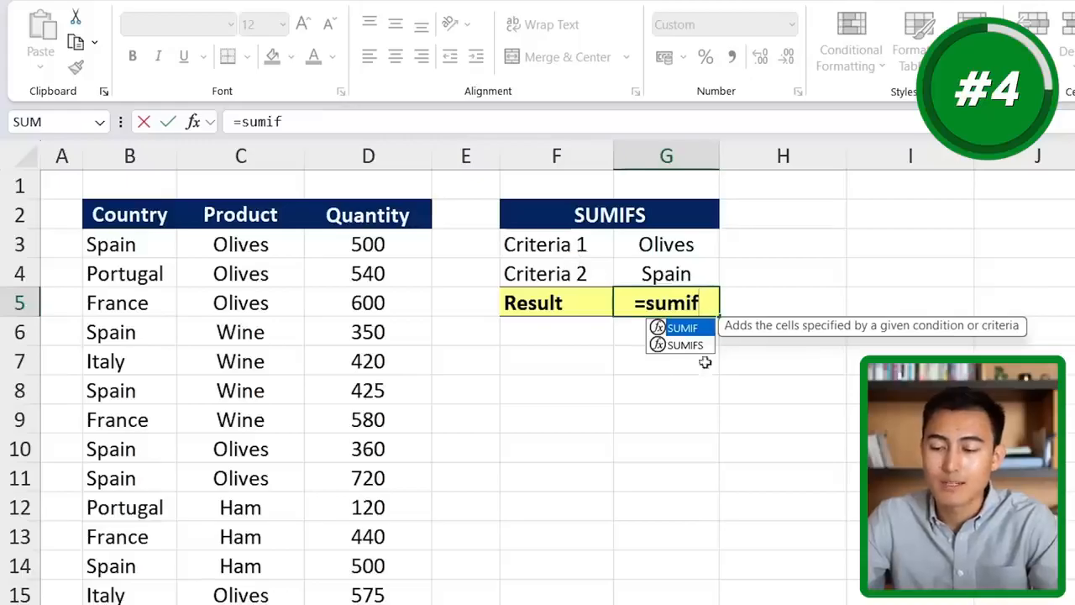
{"action": "left_click", "coordinate": [681, 349]}
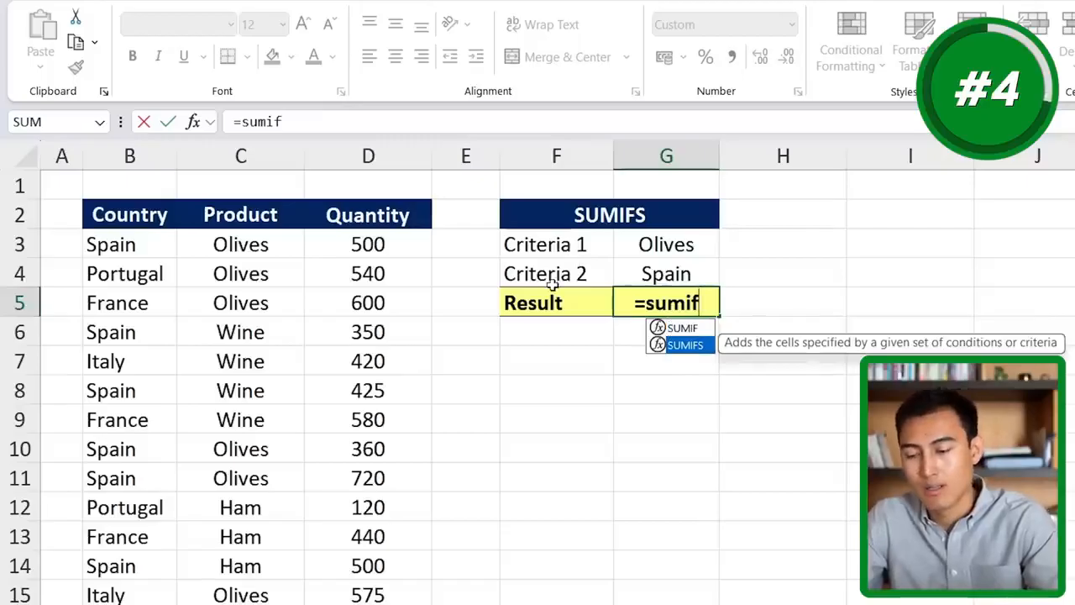
{"action": "key", "text": "Tab"}
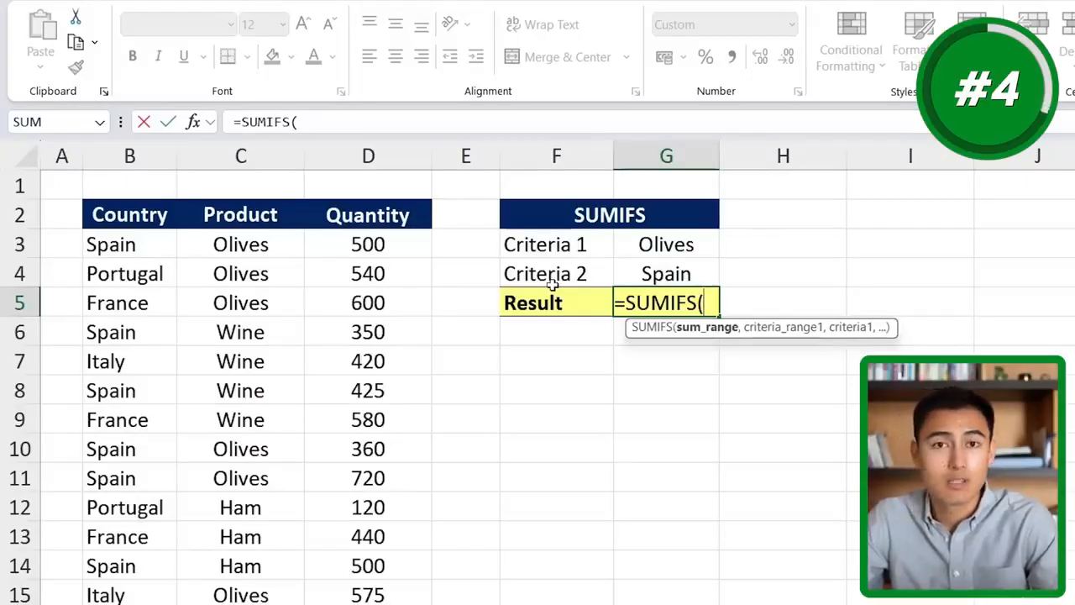
{"action": "left_click", "coordinate": [338, 246]}
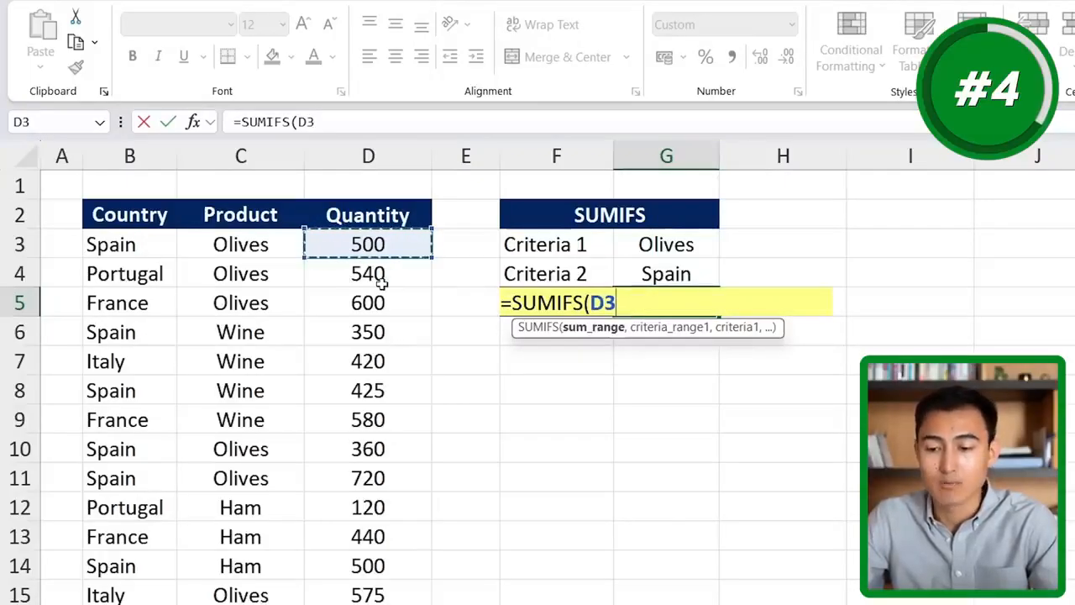
{"action": "key", "text": "ctrl+shift+Down"}
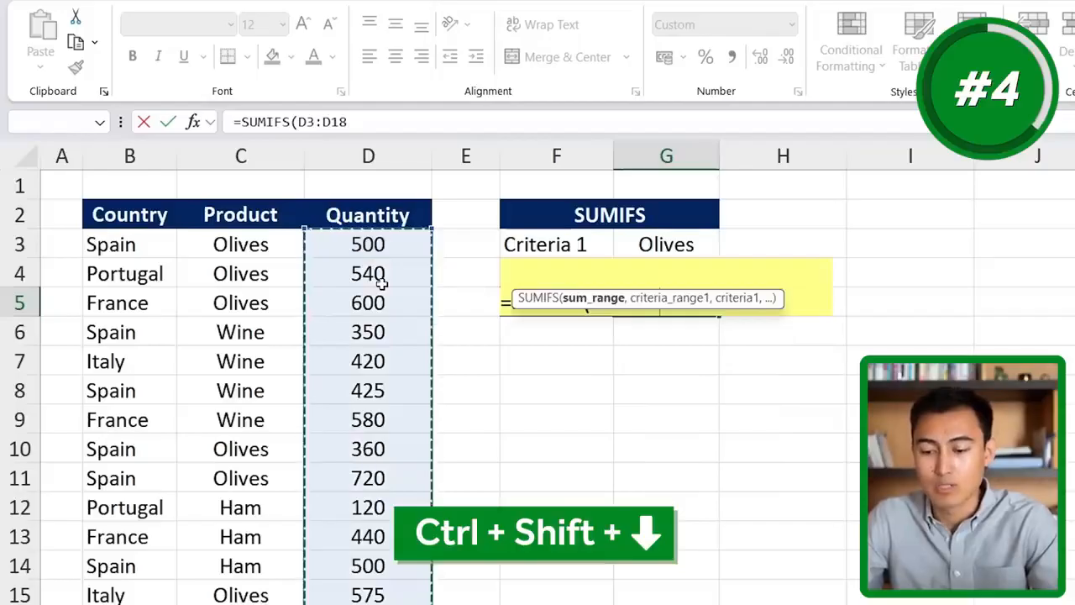
{"action": "type", "text": ","}
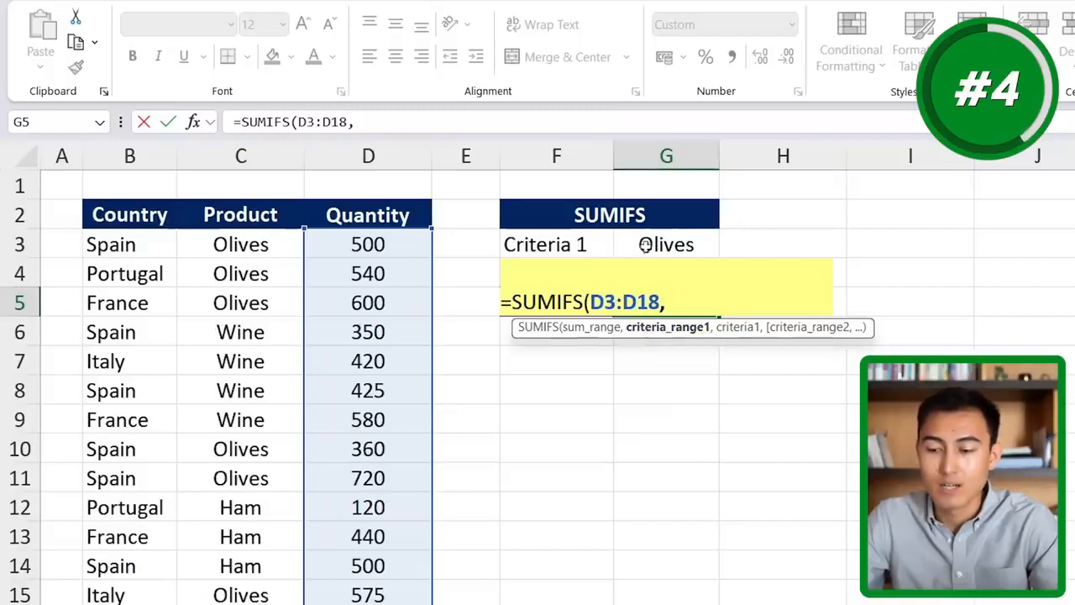
Add the first SUMIFS condition, matching the Product range C3:C18 against Criteria 1 in G3
{"action": "left_click", "coordinate": [239, 241]}
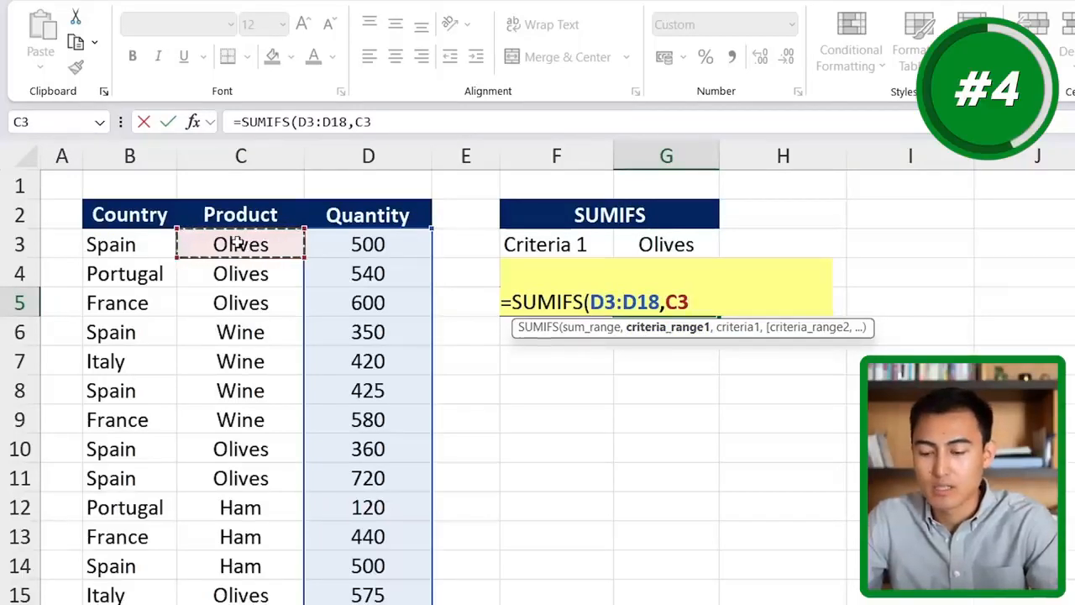
{"action": "key", "text": "ctrl+shift+Down"}
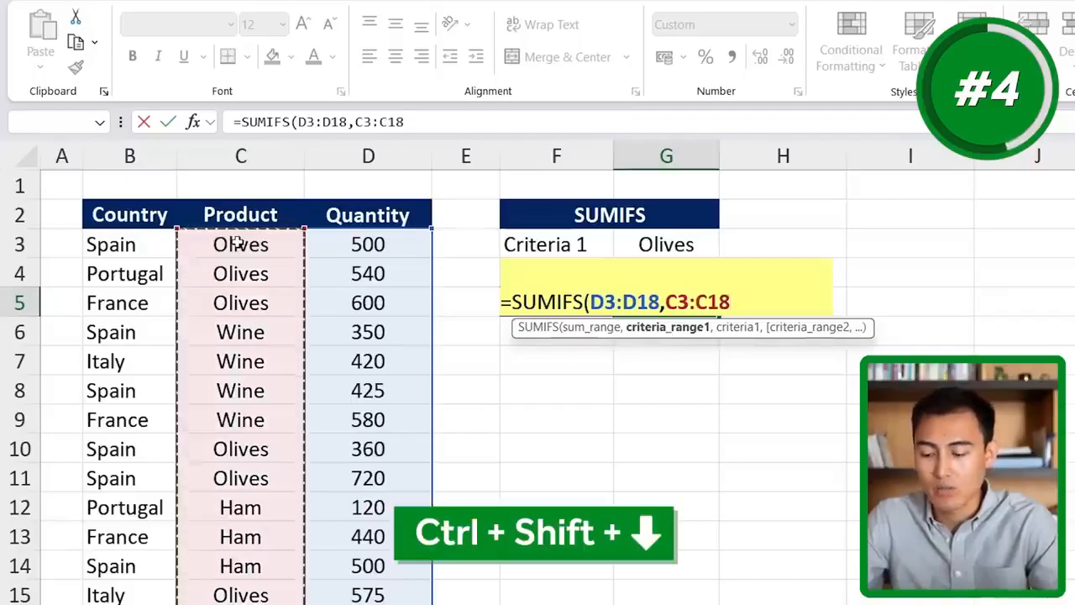
{"action": "type", "text": ","}
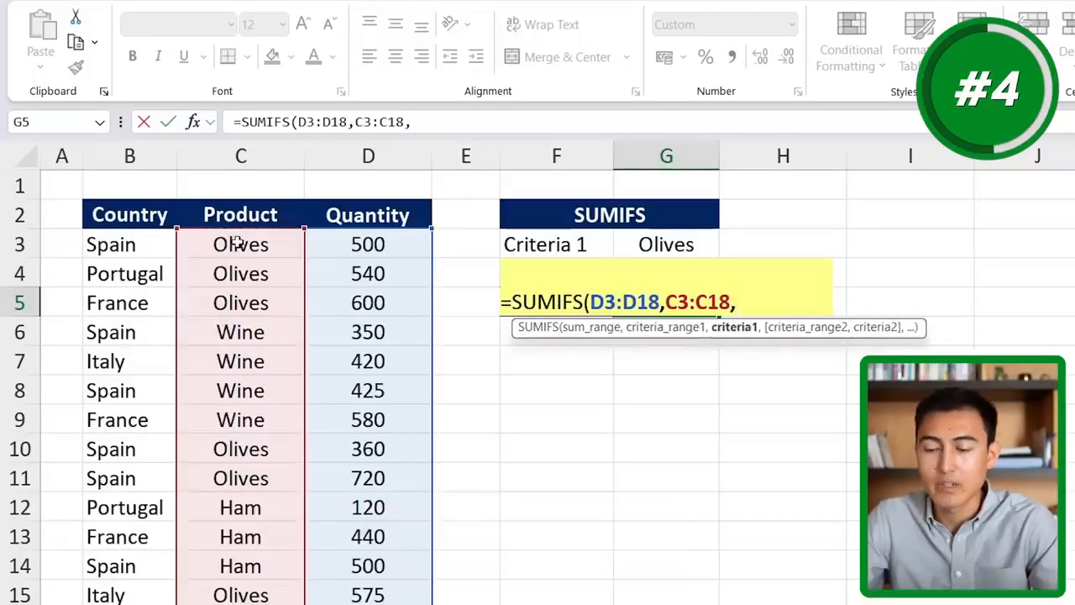
{"action": "left_click", "coordinate": [650, 237]}
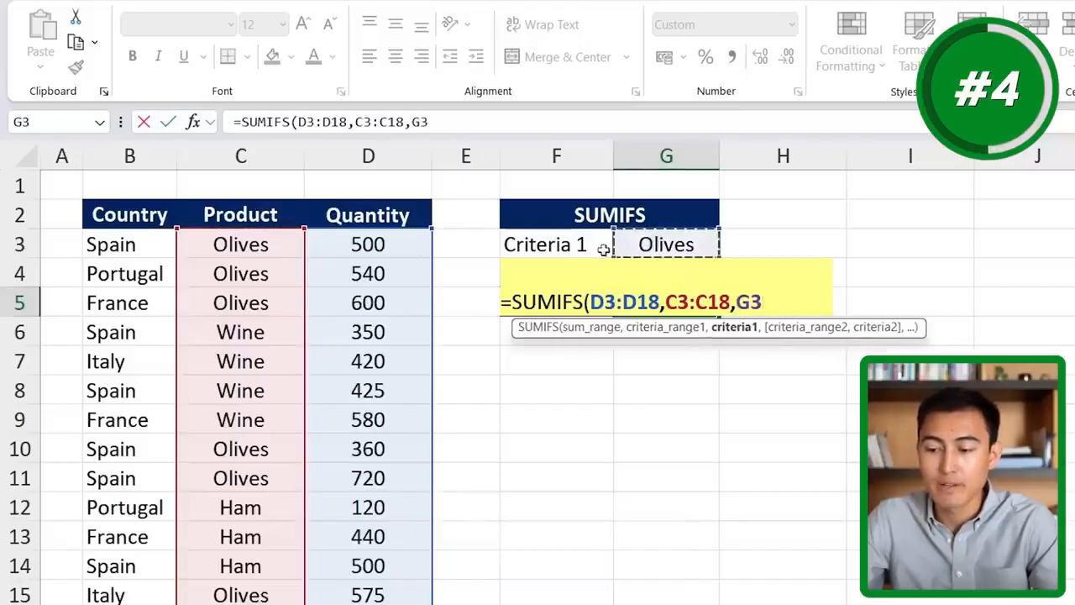
{"action": "type", "text": ","}
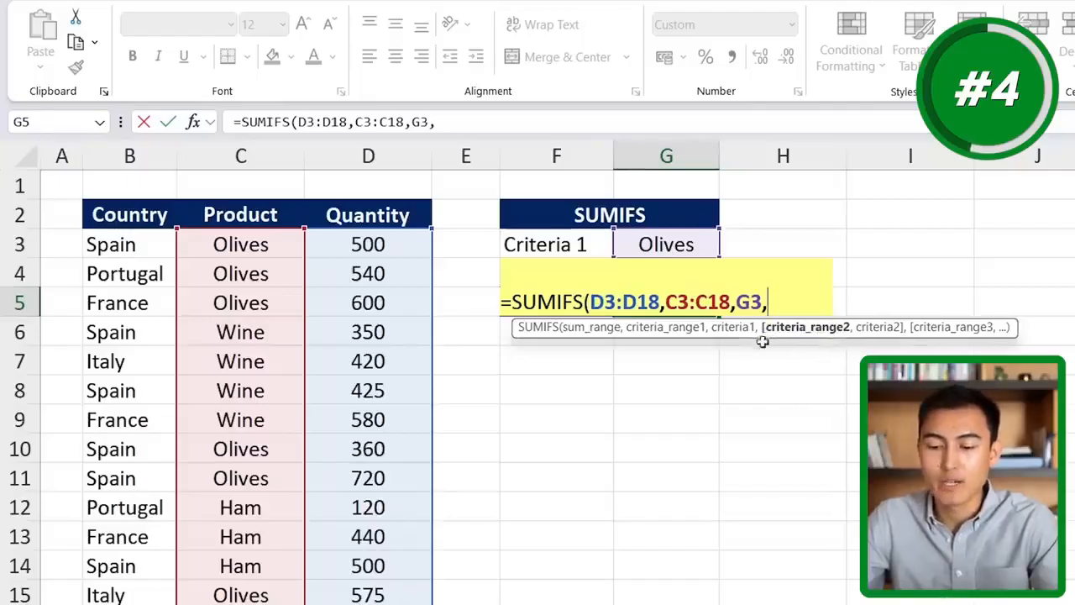
Add the second condition, matching the Country range B3:B18 against Criteria 2 in G4, and complete the G5 formula
{"action": "left_click", "coordinate": [110, 243]}
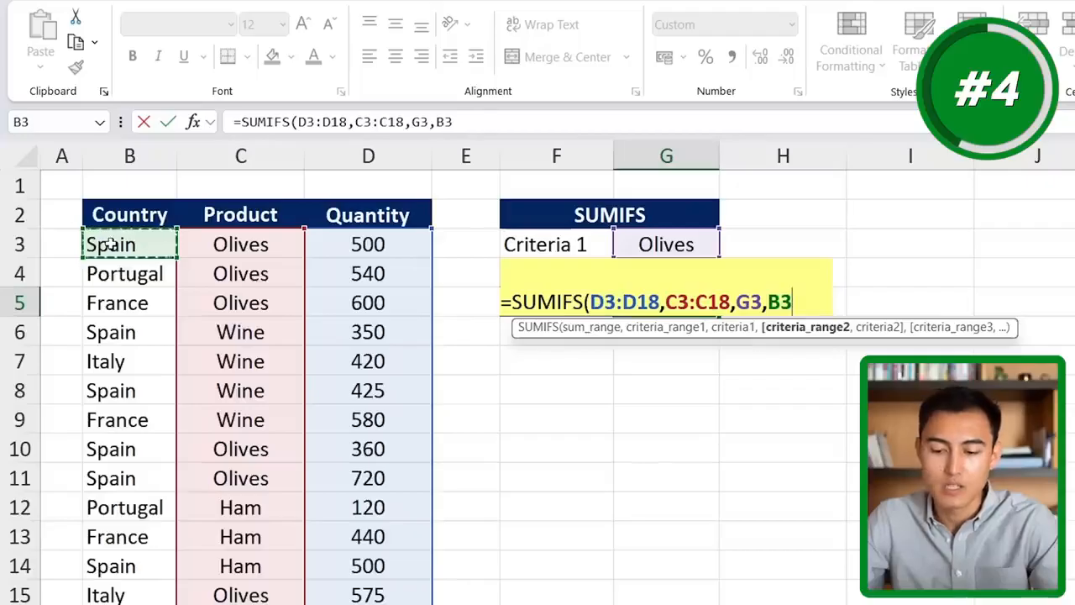
{"action": "key", "text": "ctrl+shift+Down"}
{"action": "type", "text": ","}
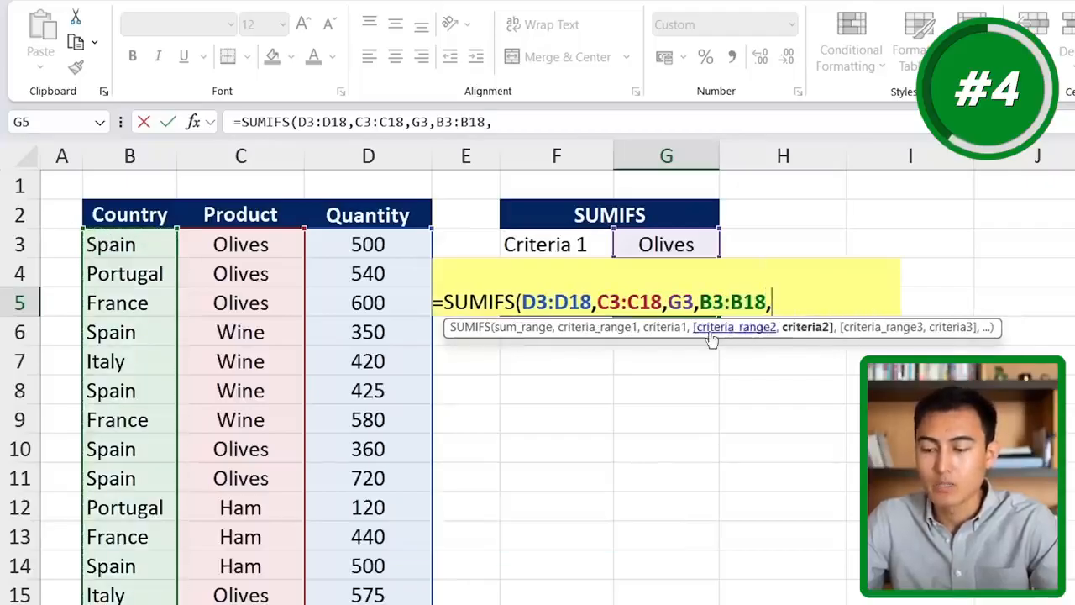
{"action": "left_click", "coordinate": [617, 262]}
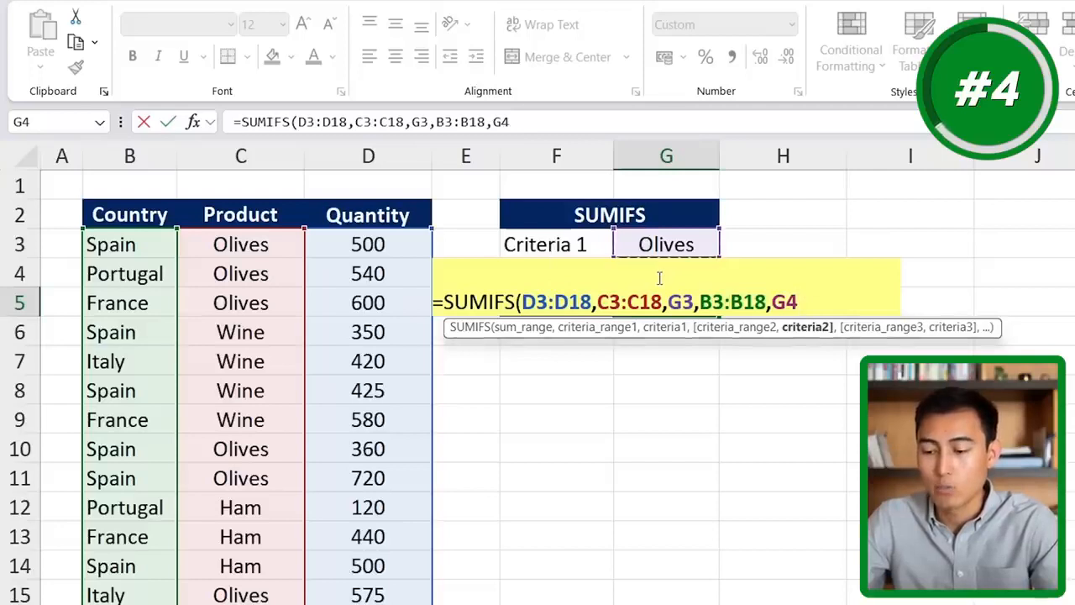
{"action": "type", "text": ")"}
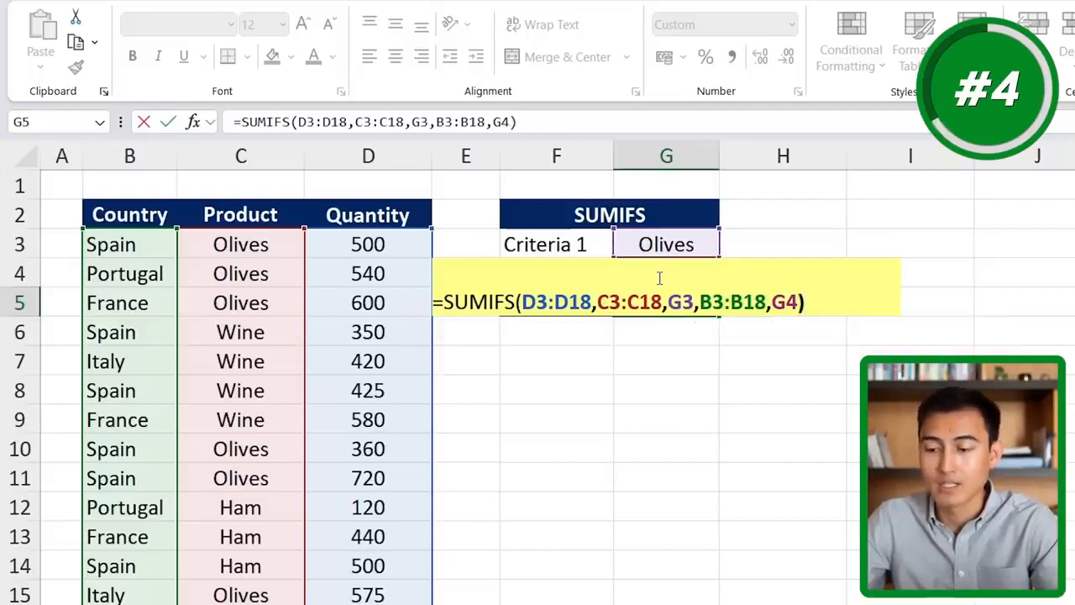
{"action": "key", "text": "Return"}
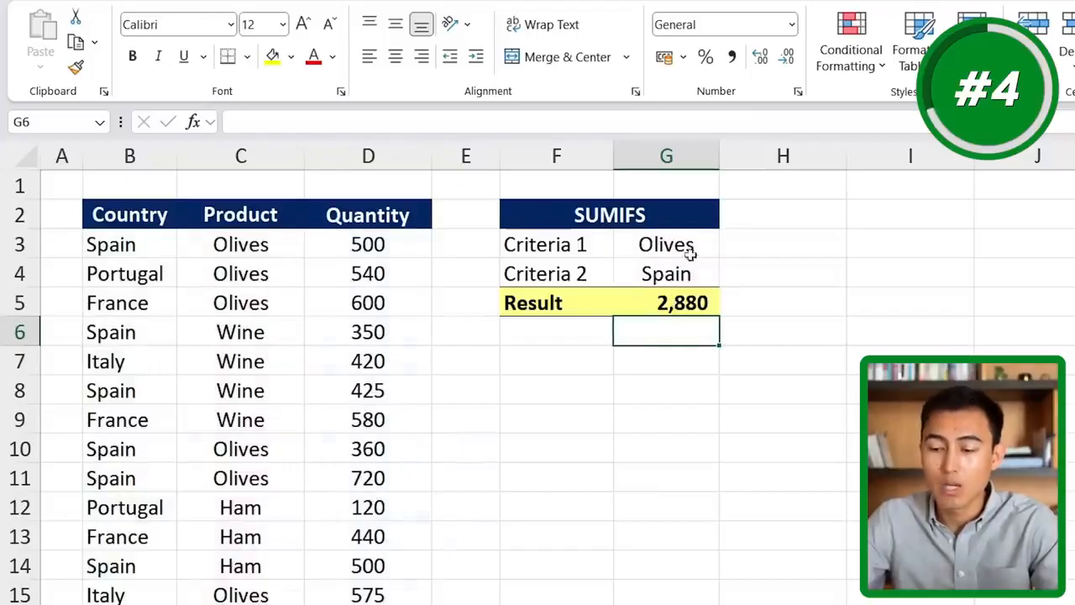
Review the ranges and criteria referenced by the SUMIFS formula in G5, leaving the formula as it is
{"action": "left_click", "coordinate": [682, 303]}
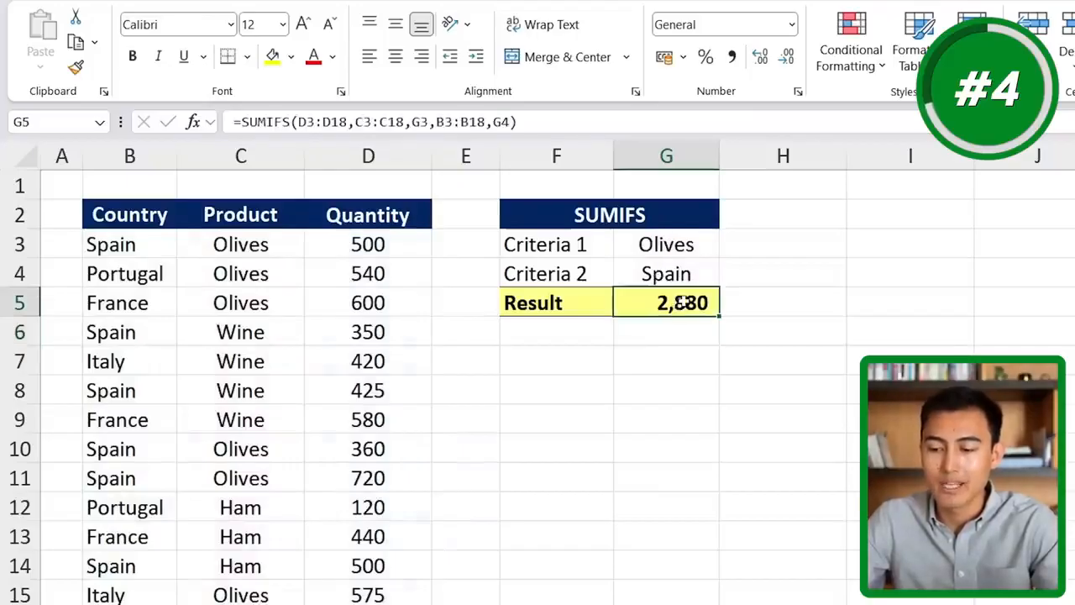
{"action": "key", "text": "F2"}
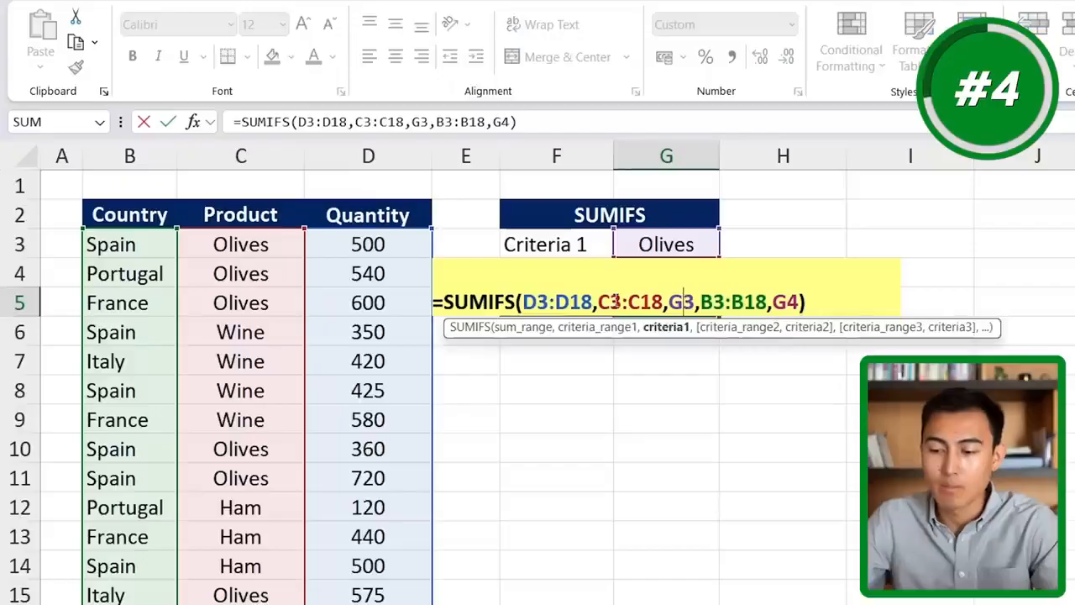
{"action": "left_click", "coordinate": [614, 302]}
{"action": "left_click", "coordinate": [692, 300]}
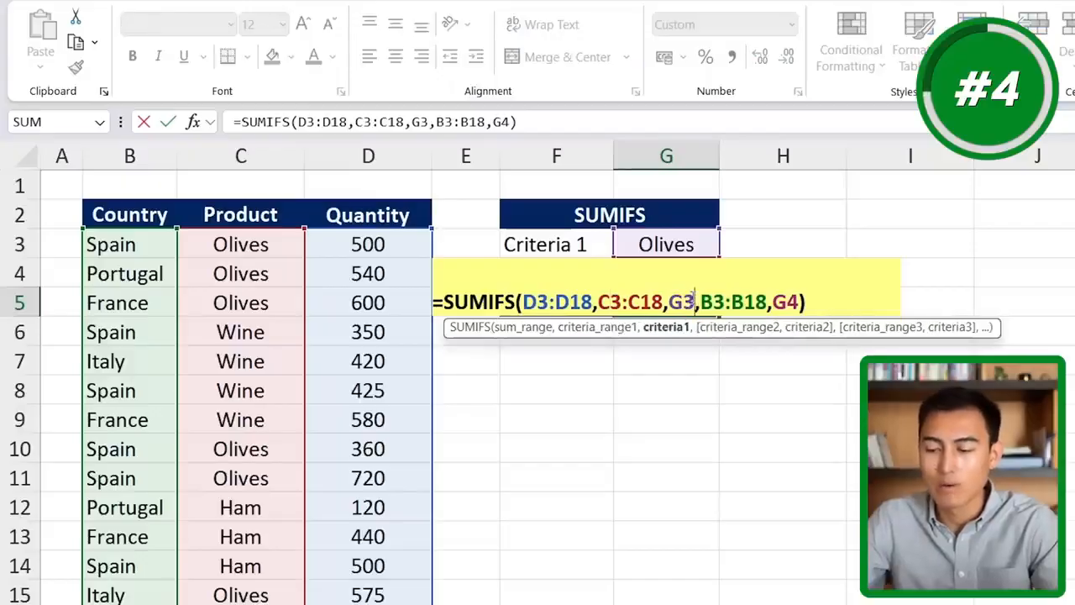
{"action": "key", "text": "Escape"}
Change Criteria 1 in G3 to Wine and Criteria 2 in G4 to France
{"action": "key", "text": "Up"}
{"action": "key", "text": "Up"}
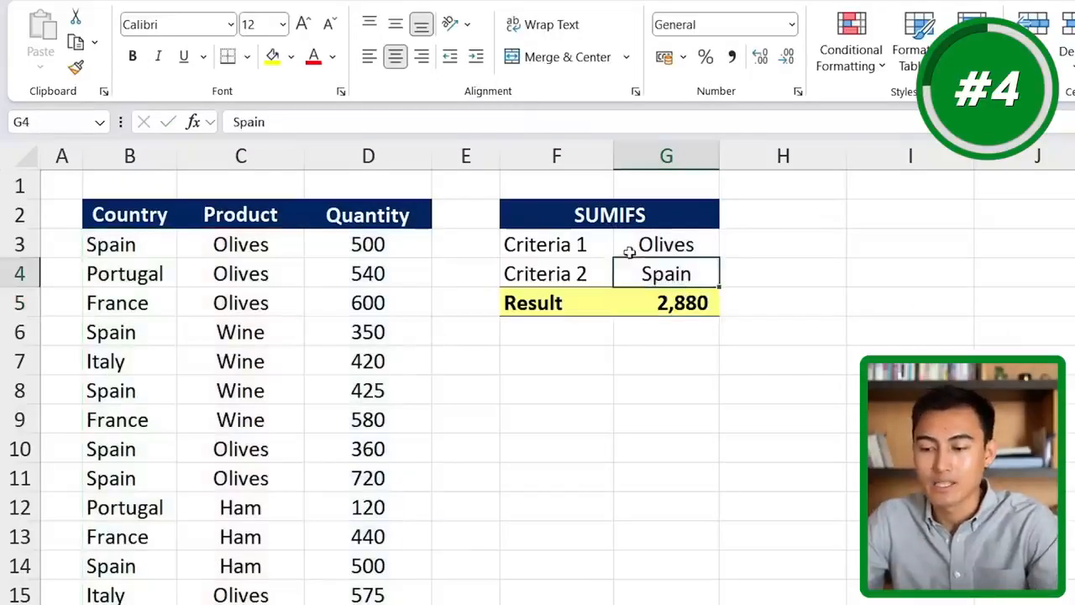
{"action": "type", "text": "Wine"}
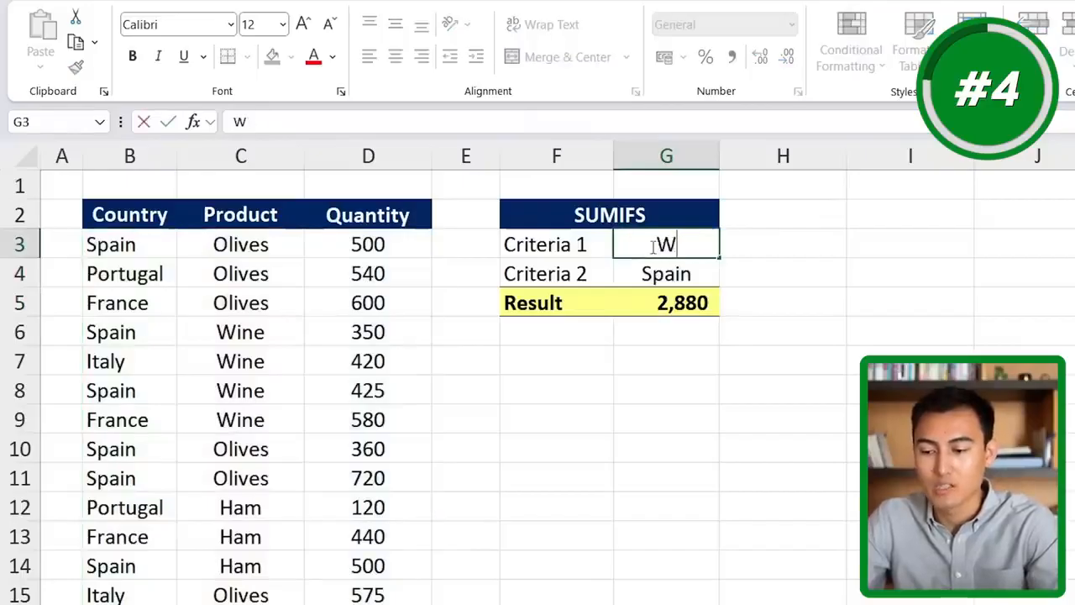
{"action": "key", "text": "Return"}
{"action": "type", "text": "France"}
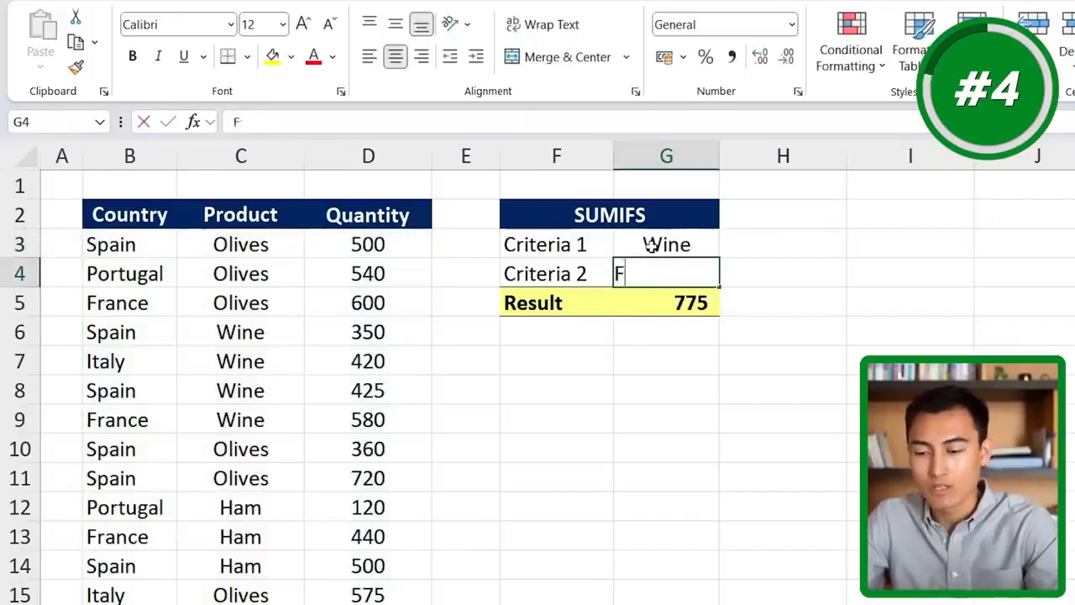
{"action": "key", "text": "Return"}
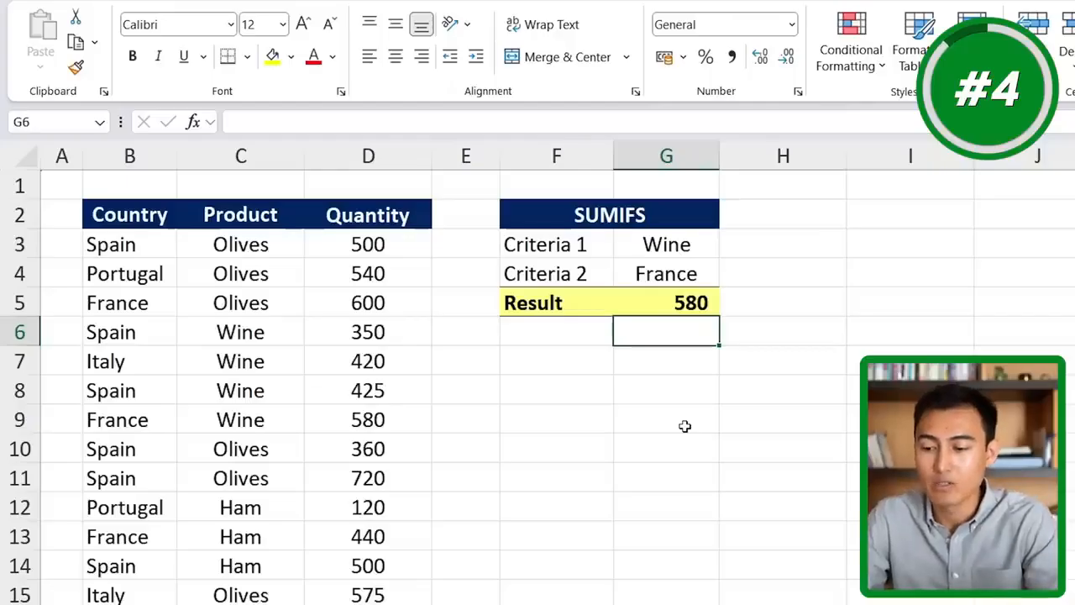
Look up the COUNTIF/COUNTIFS and AVERAGEIF/AVERAGEIFS functions in the formula suggestions for cell G6
{"action": "type", "text": "=countifs"}
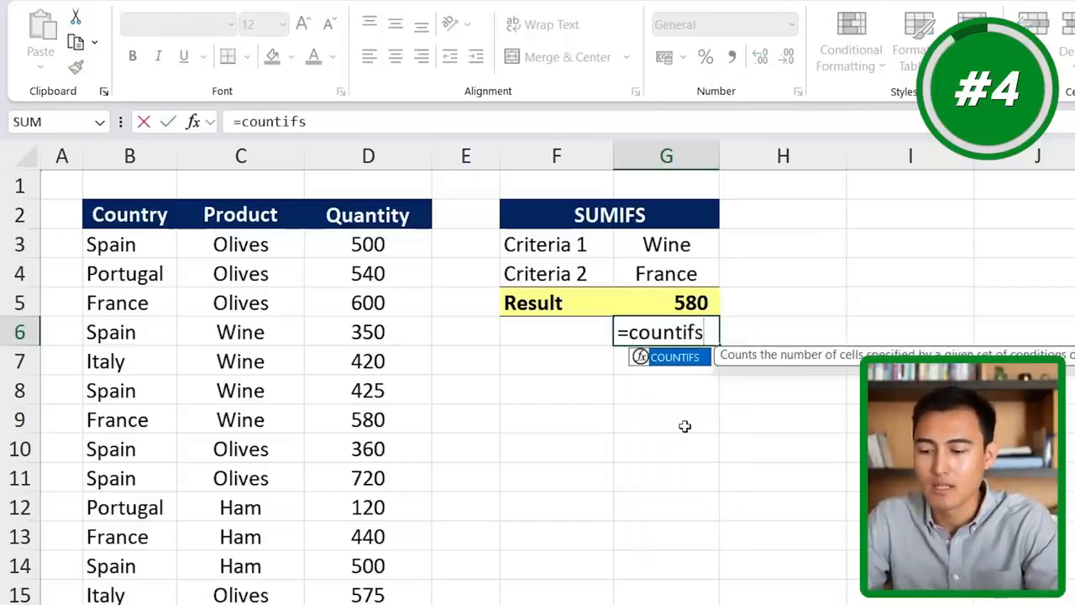
{"action": "key", "text": "BackSpace"}
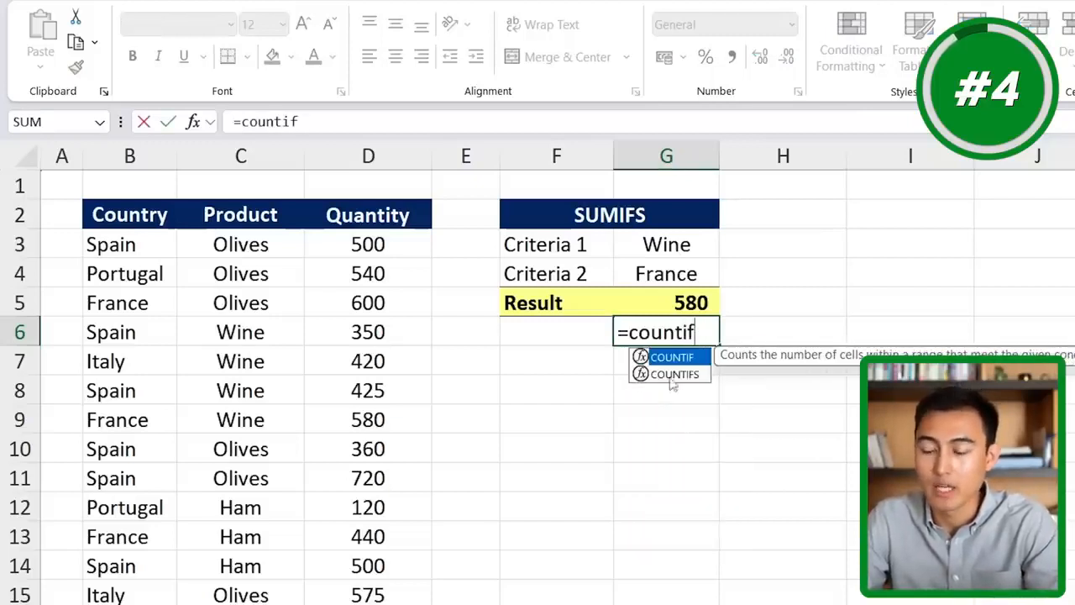
{"action": "key", "text": "BackSpace"}
{"action": "key", "text": "BackSpace"}
{"action": "key", "text": "BackSpace"}
{"action": "key", "text": "BackSpace"}
{"action": "key", "text": "BackSpace"}
{"action": "key", "text": "BackSpace"}
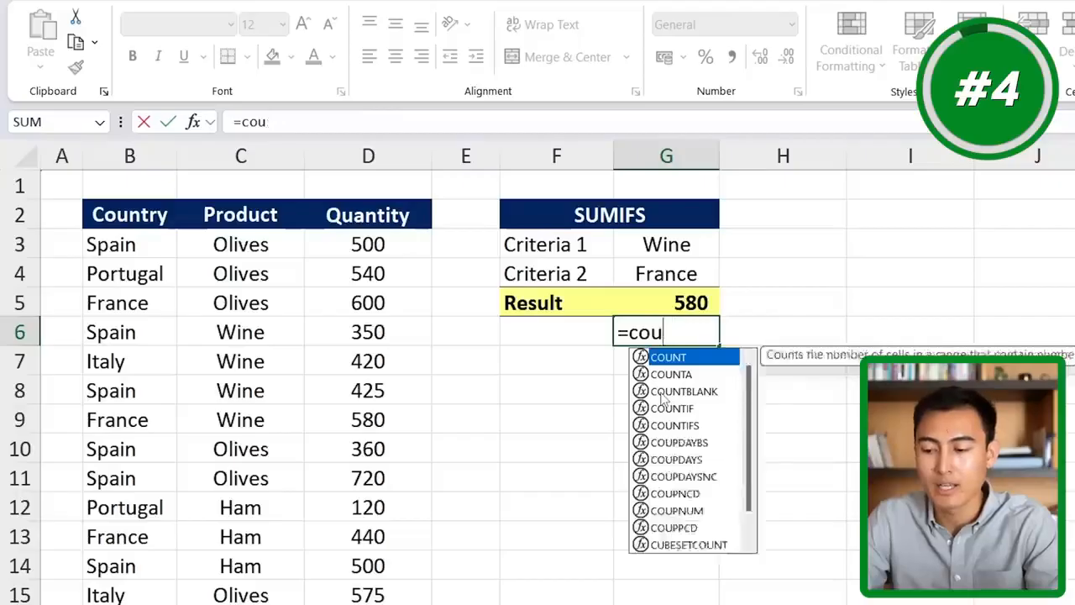
{"action": "key", "text": "BackSpace"}
{"action": "type", "text": "average"}
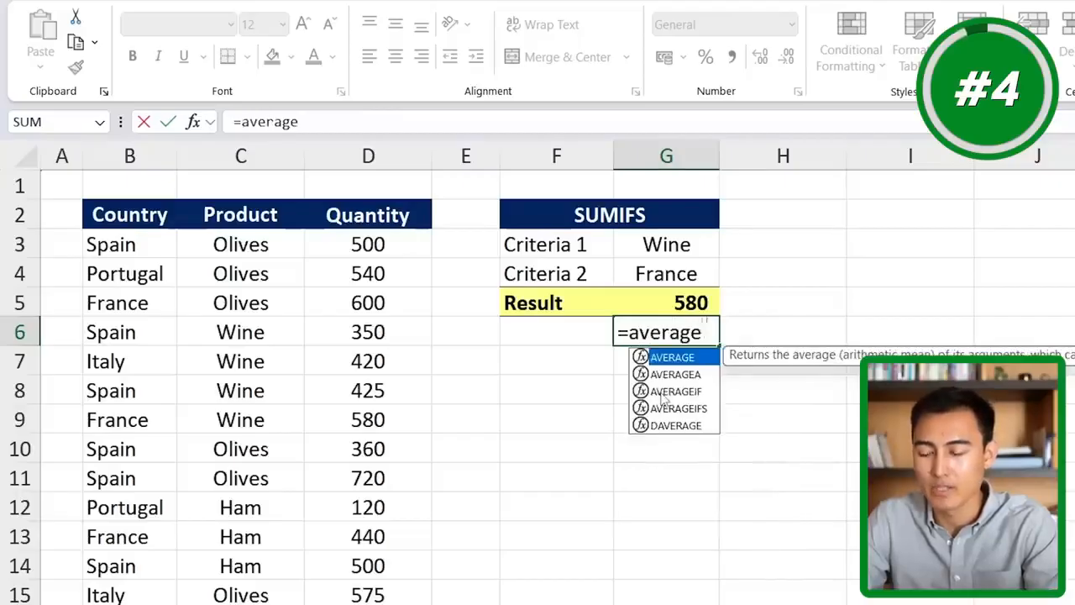
{"action": "type", "text": "if"}
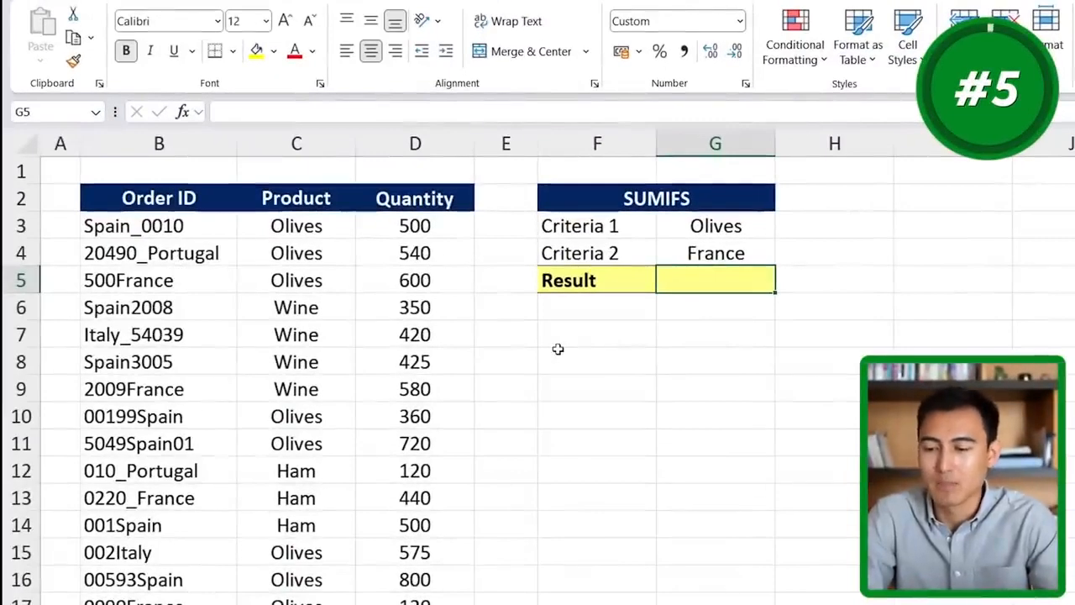
Examine how the country names are embedded in the Order ID column, comparing them with the France criterion in G4
{"action": "left_click", "coordinate": [194, 145]}
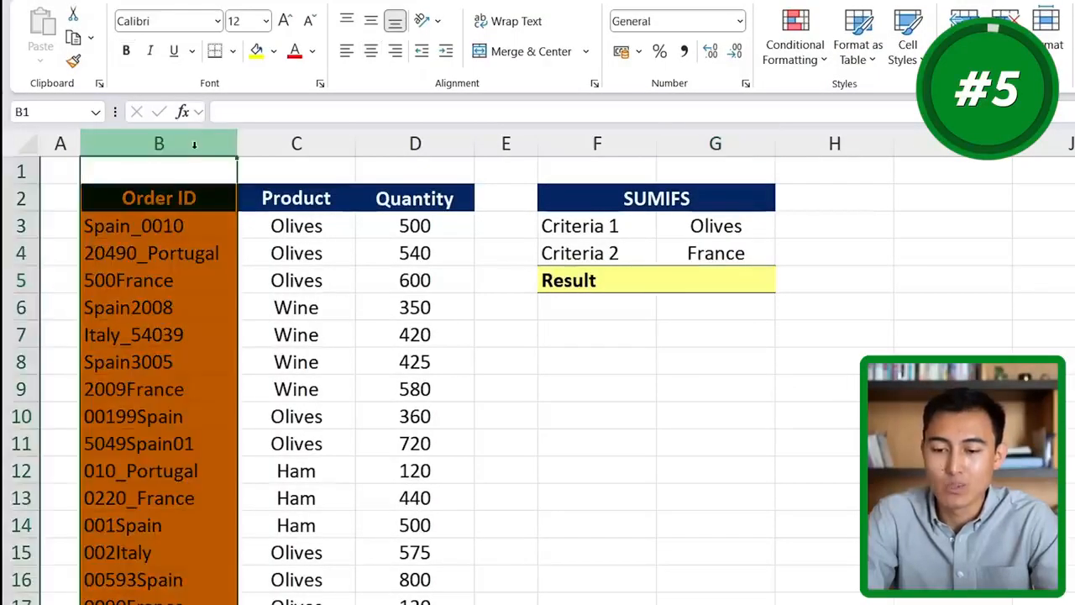
{"action": "left_click", "coordinate": [126, 227]}
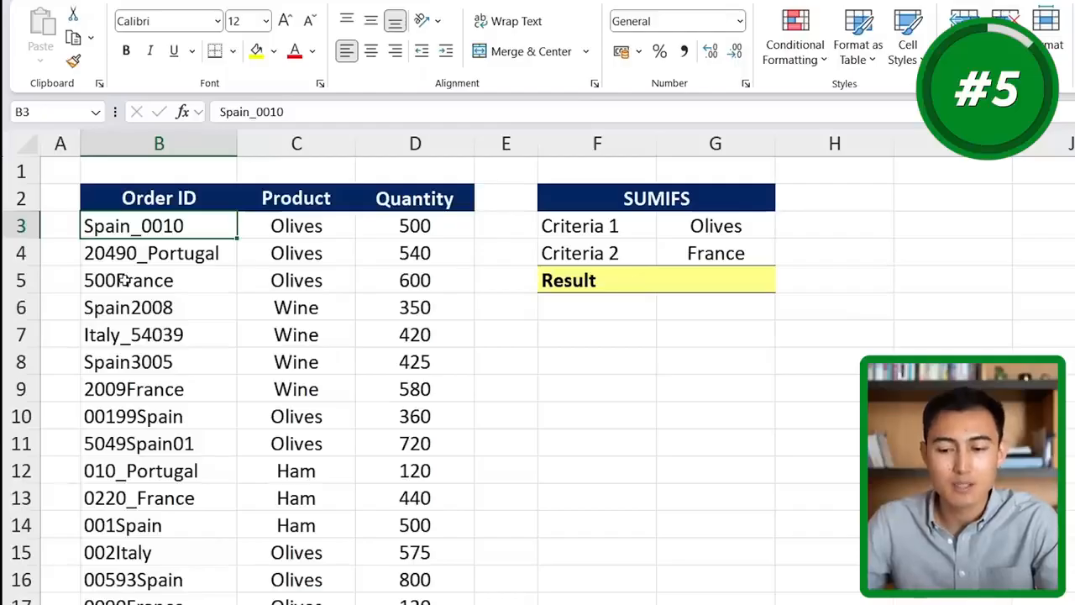
{"action": "left_click", "coordinate": [704, 283]}
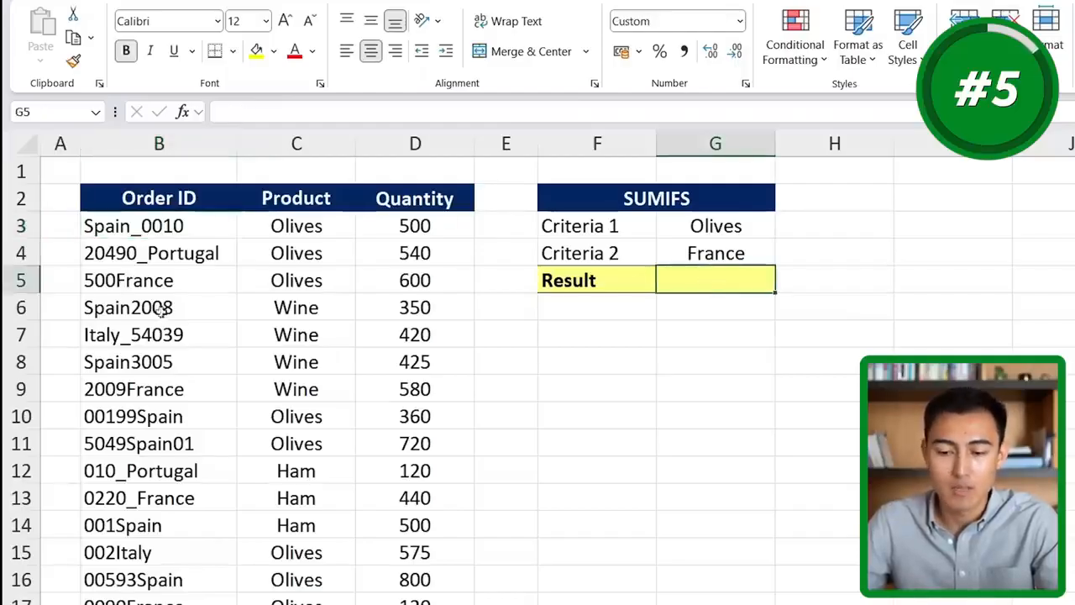
{"action": "left_click", "coordinate": [698, 253]}
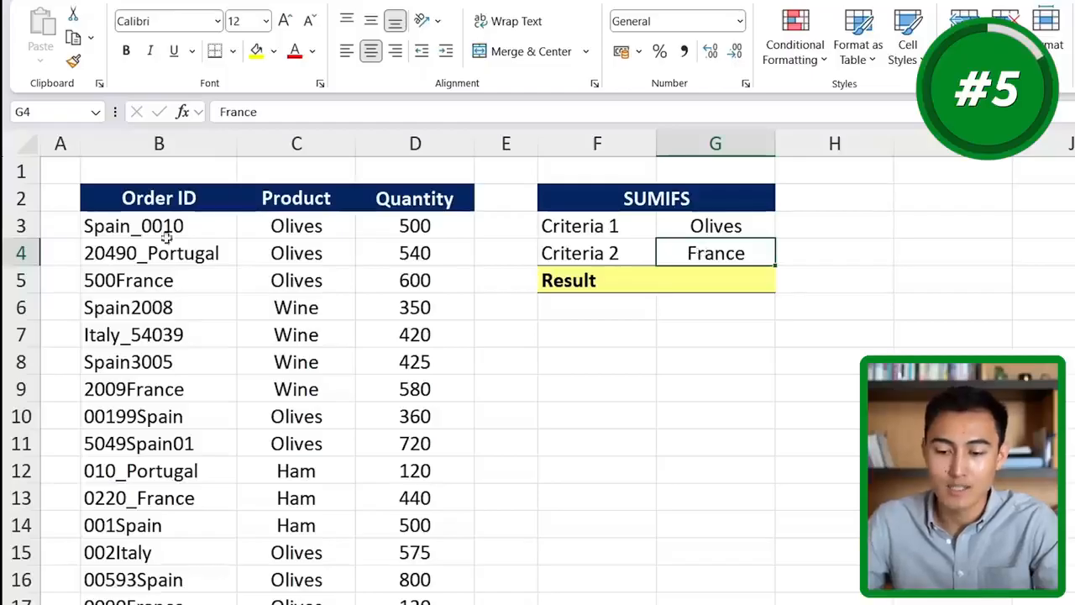
{"action": "left_click", "coordinate": [170, 282]}
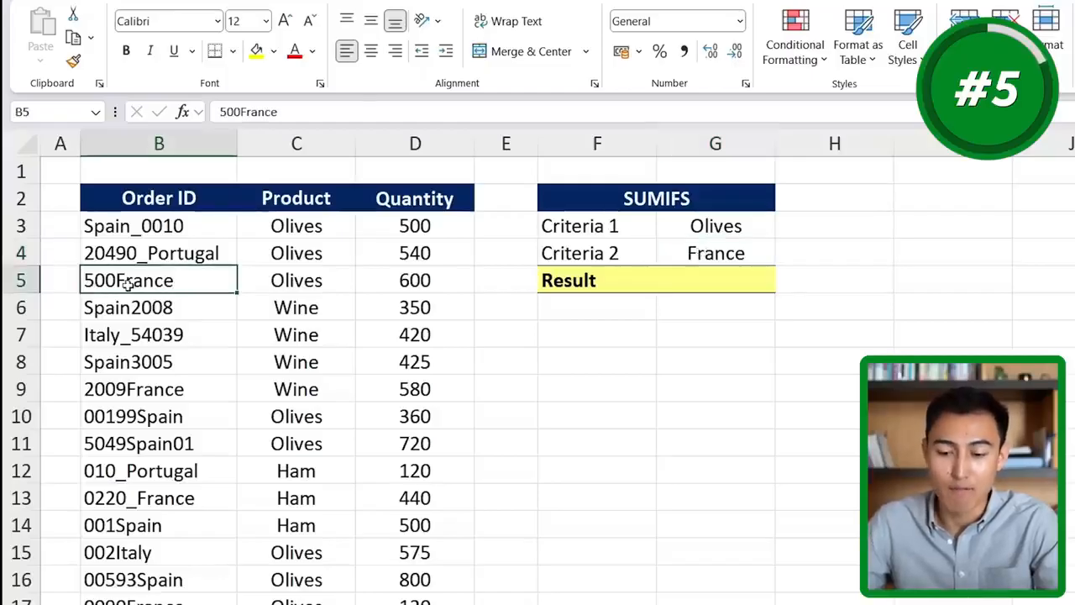
Start a SUMIFS formula in result cell G5 with the Quantity values D3:D18 as the sum range
{"action": "left_click", "coordinate": [675, 253]}
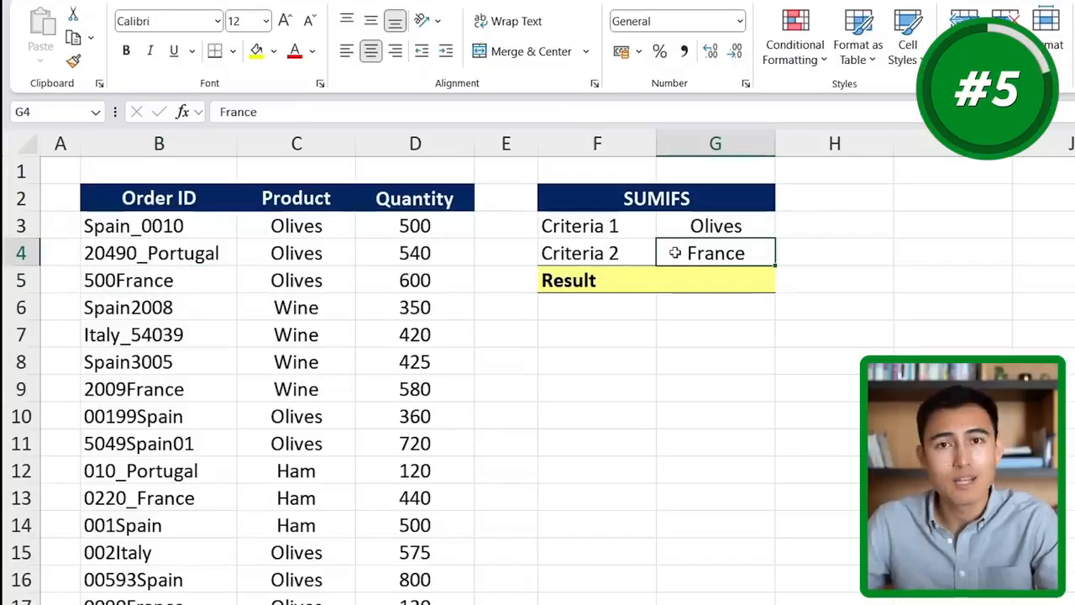
{"action": "left_click", "coordinate": [687, 286]}
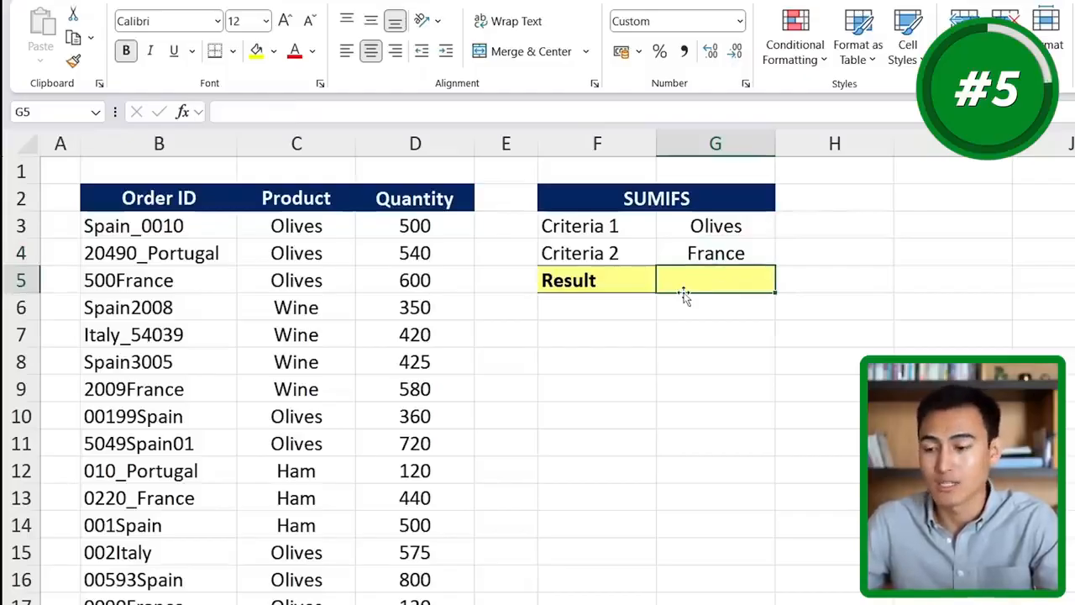
{"action": "type", "text": "="}
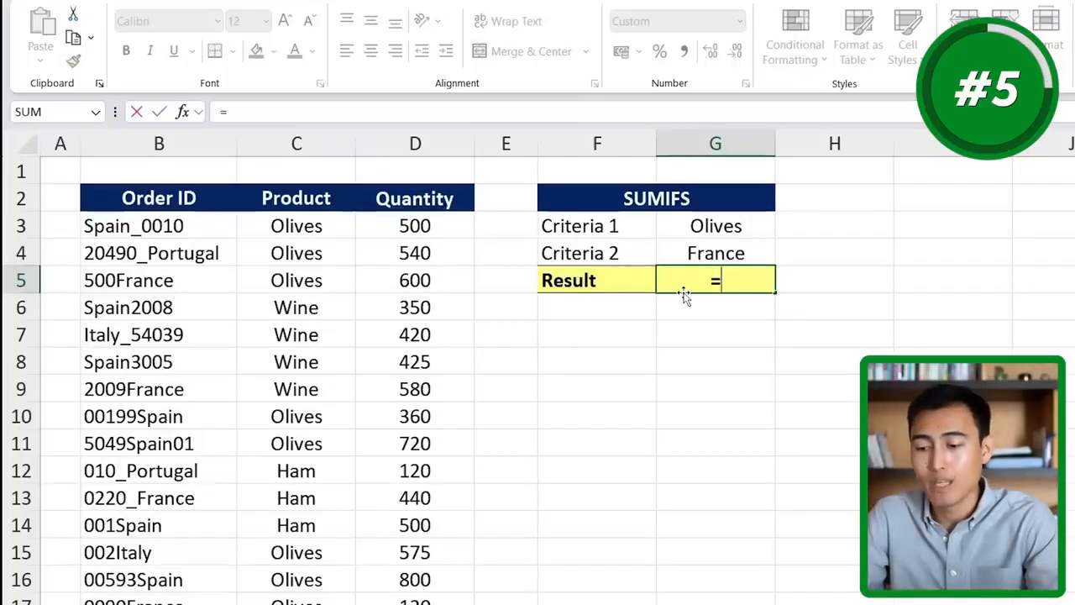
{"action": "type", "text": "sumifs"}
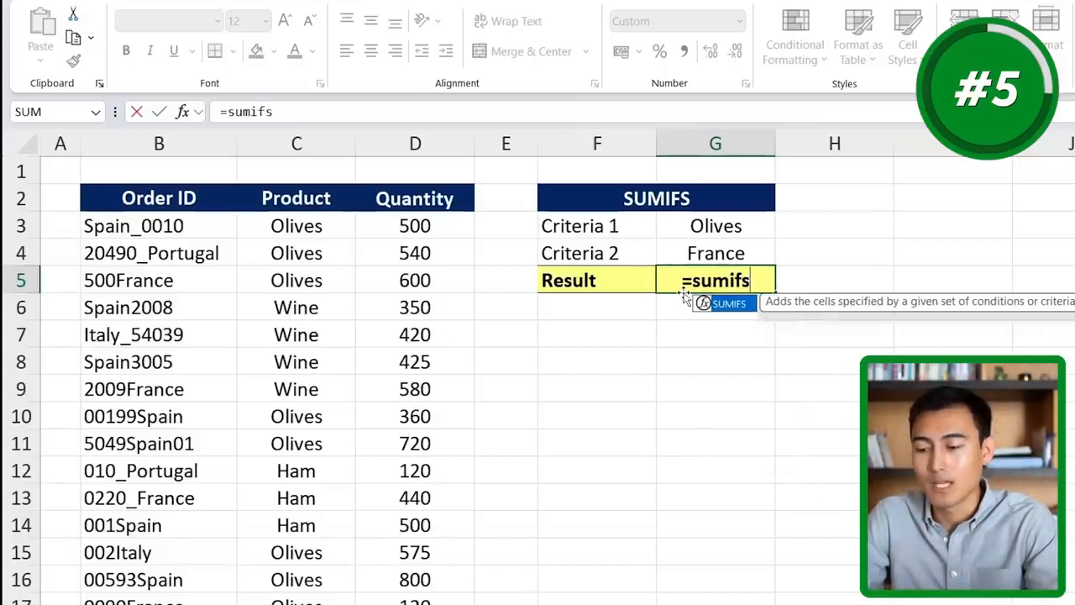
{"action": "key", "text": "Tab"}
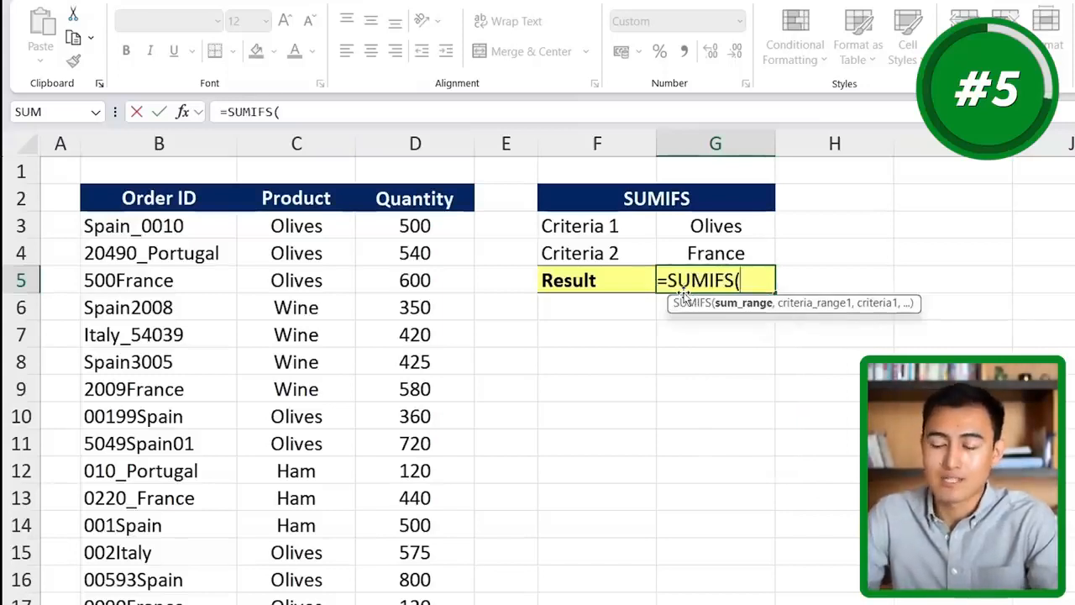
{"action": "left_click", "coordinate": [415, 223]}
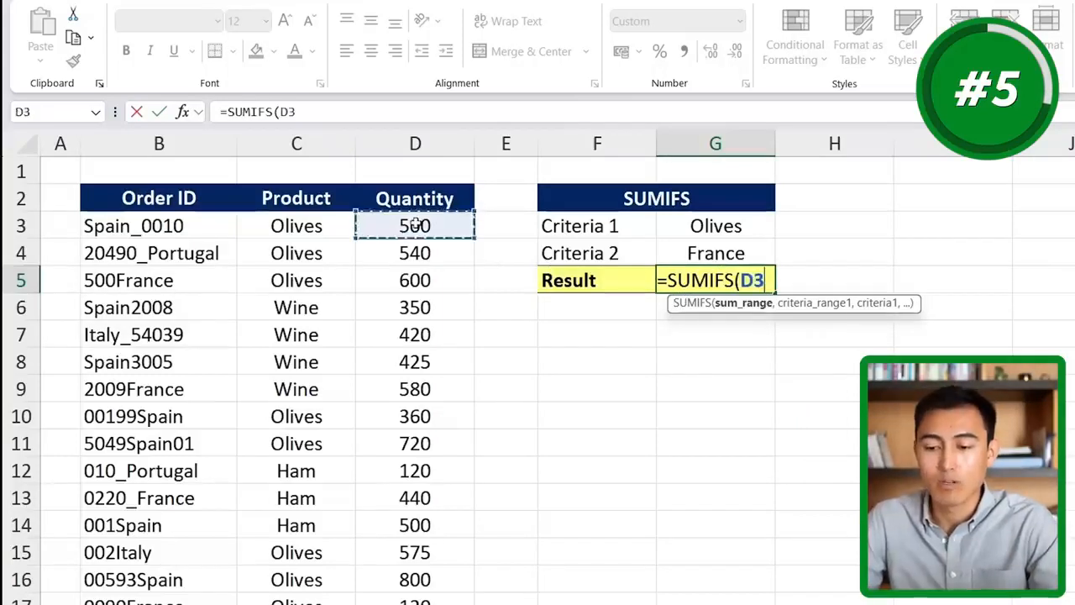
{"action": "key", "text": "ctrl+shift+Down"}
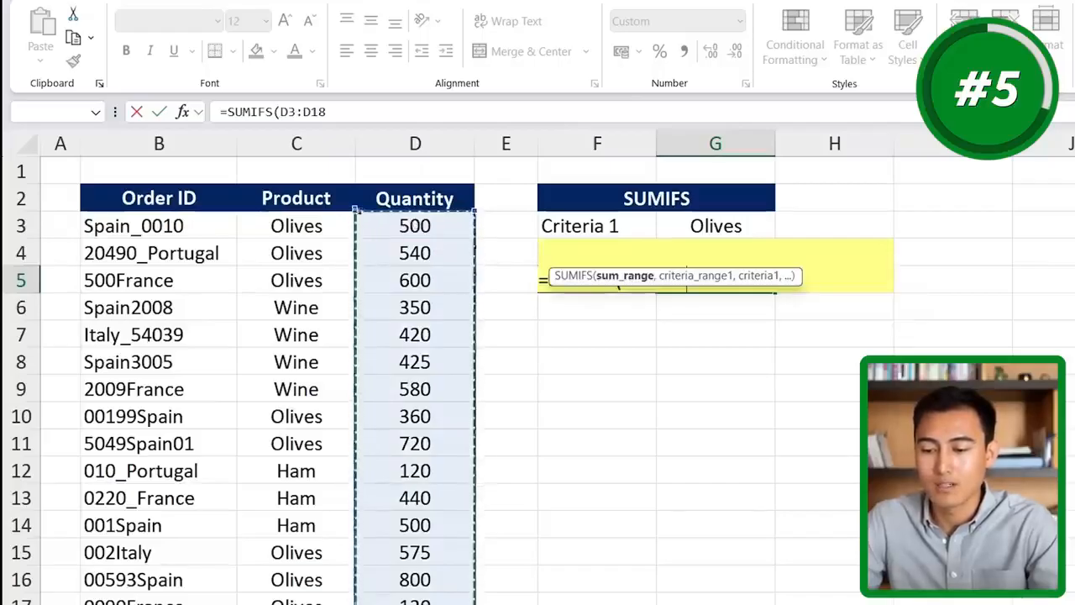
{"action": "type", "text": ","}
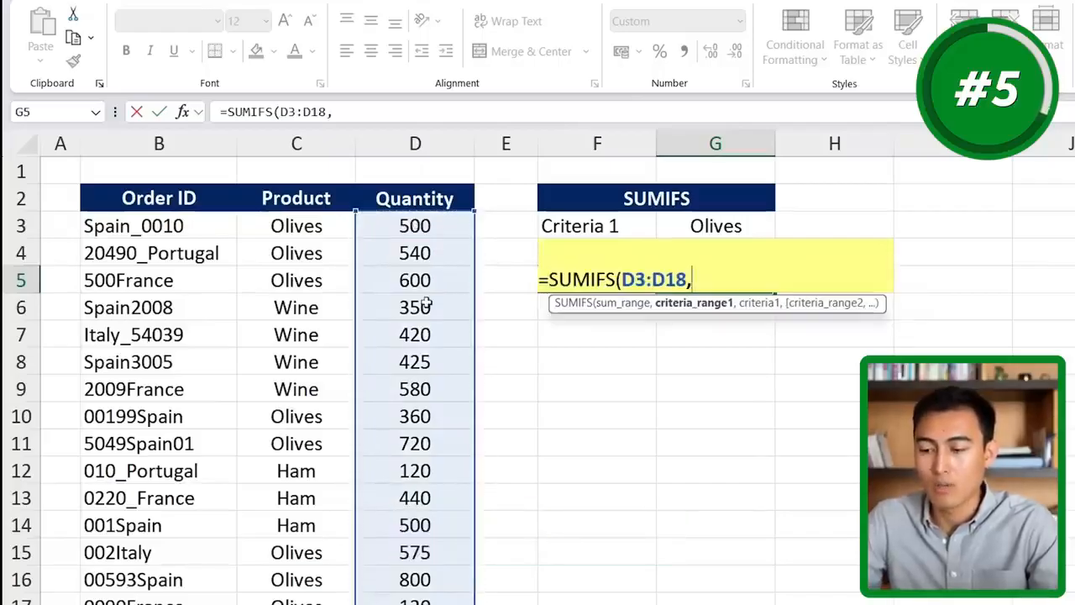
Add the Product range C3:C18 with the criterion in G3 as the formula's first condition
{"action": "left_click", "coordinate": [295, 225]}
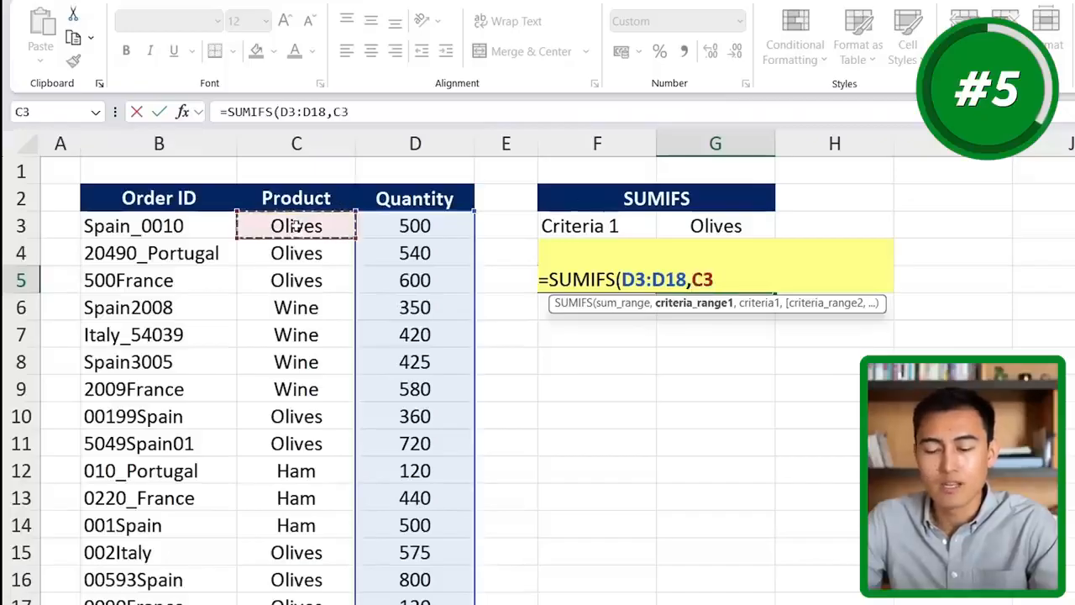
{"action": "key", "text": "ctrl+shift+Down"}
{"action": "type", "text": ","}
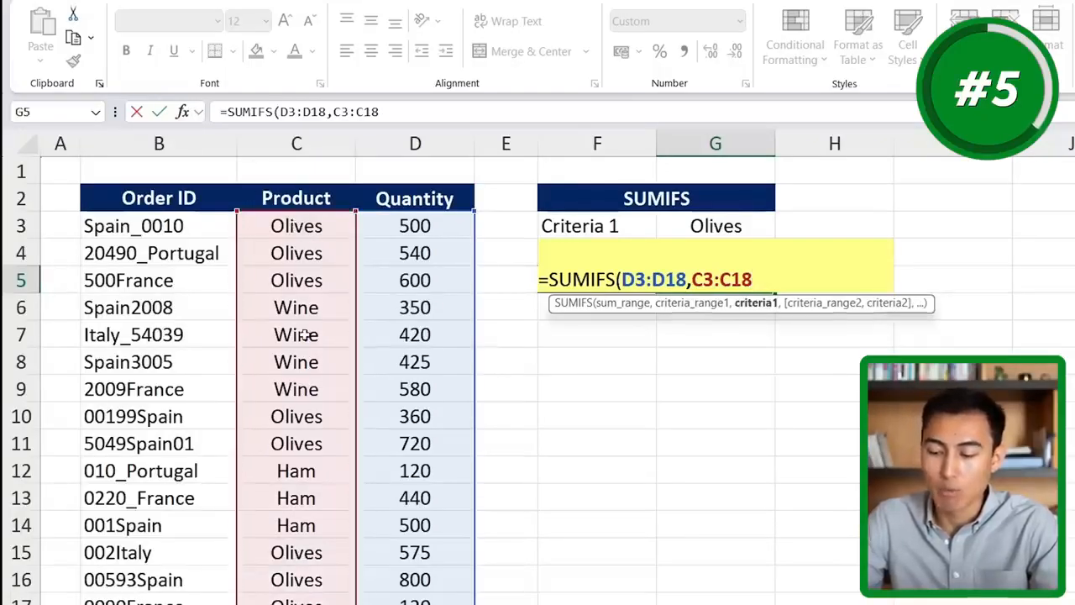
{"action": "left_click", "coordinate": [691, 226]}
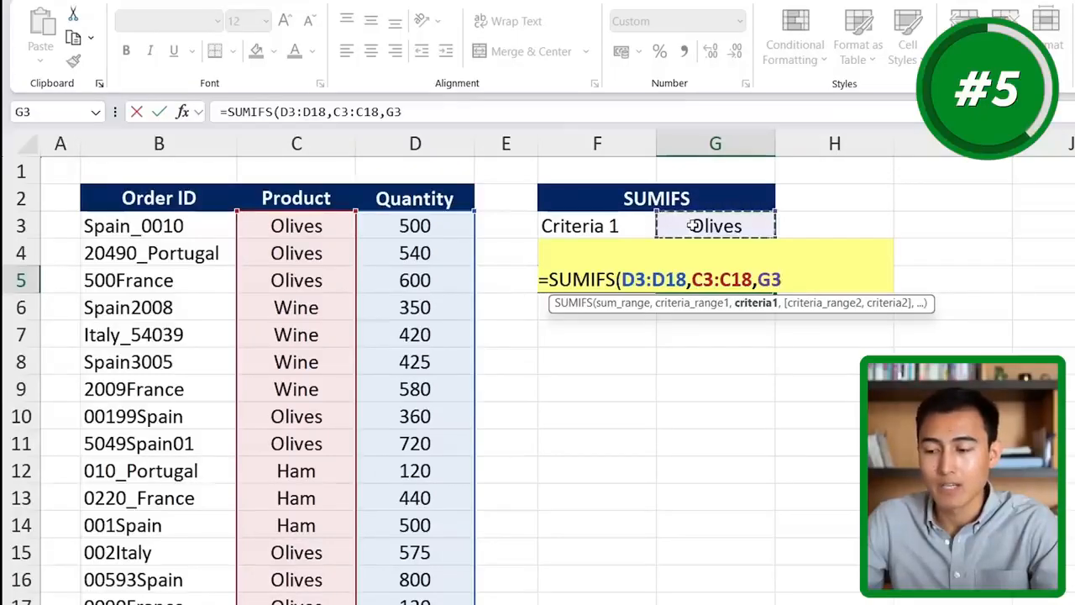
{"action": "type", "text": ","}
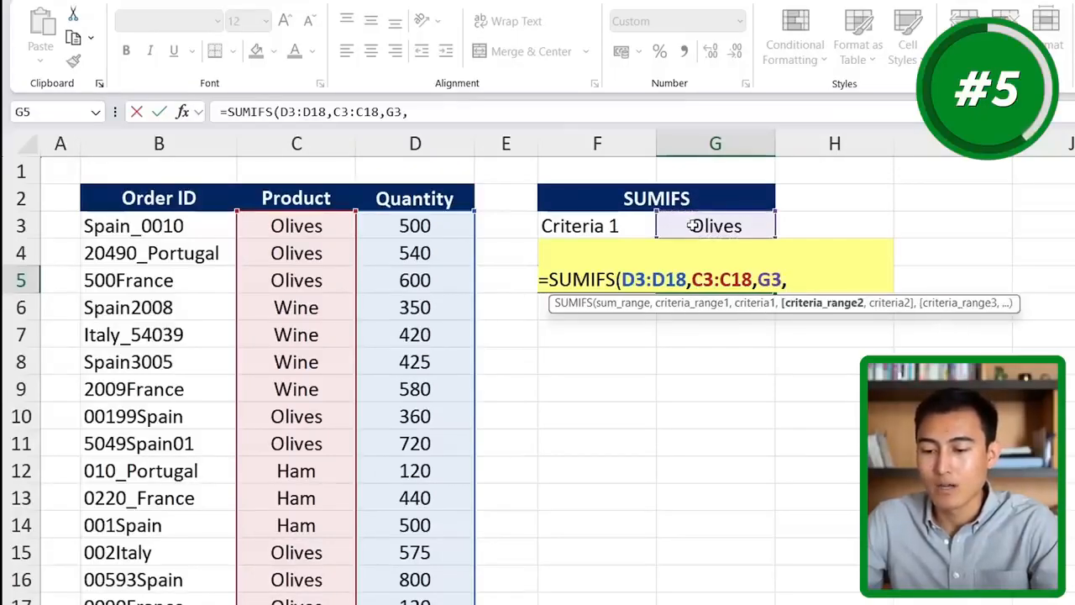
Add the Order ID range B3:B18 with the criterion in G4 as the second condition and complete the formula
{"action": "left_click", "coordinate": [181, 234]}
{"action": "key", "text": "ctrl+shift+Down"}
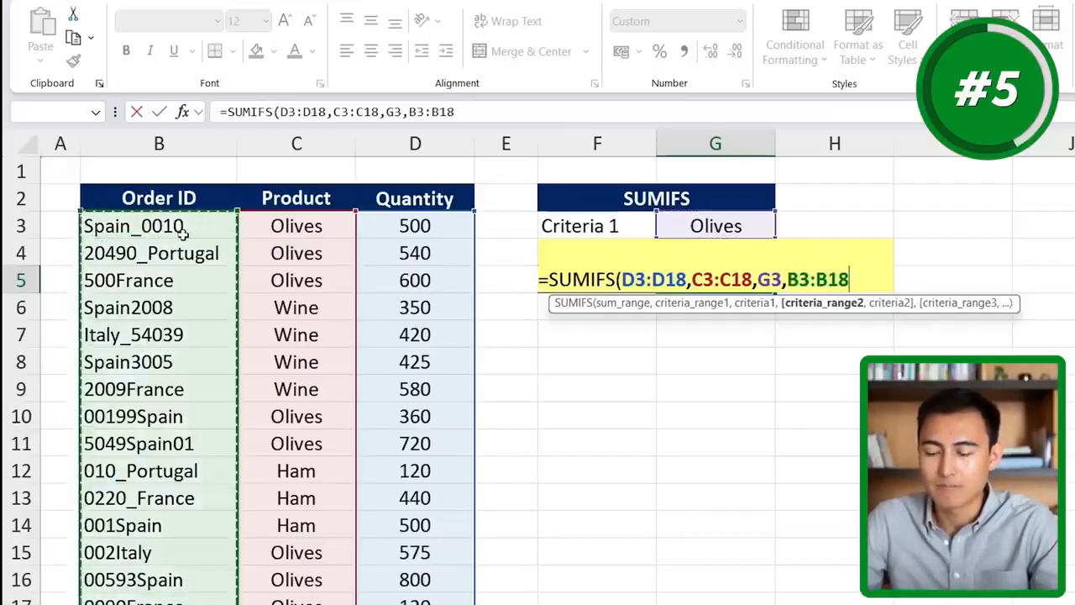
{"action": "type", "text": ","}
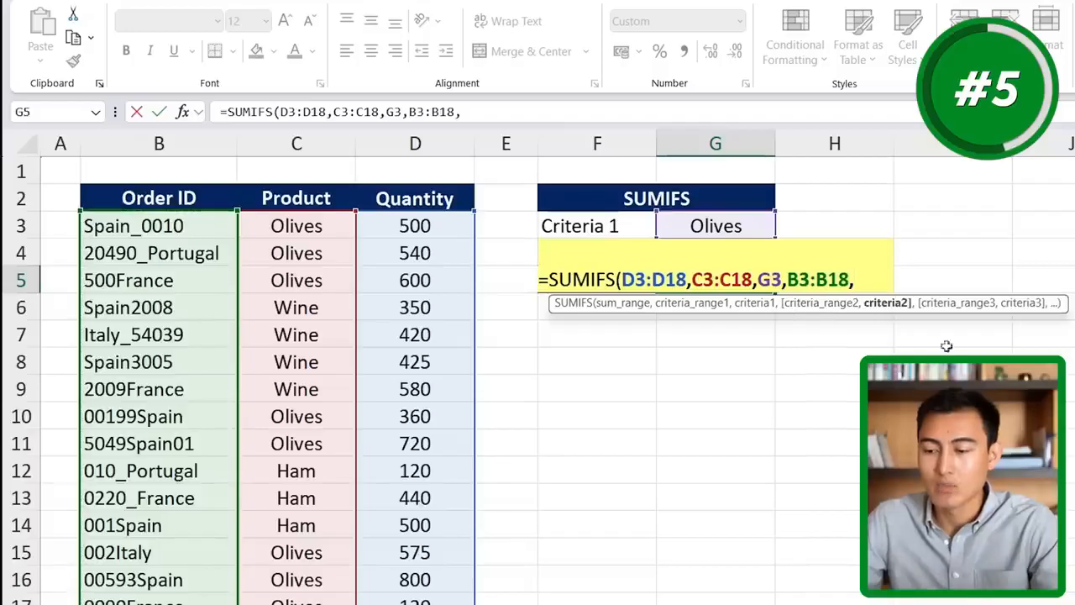
{"action": "left_click", "coordinate": [657, 247]}
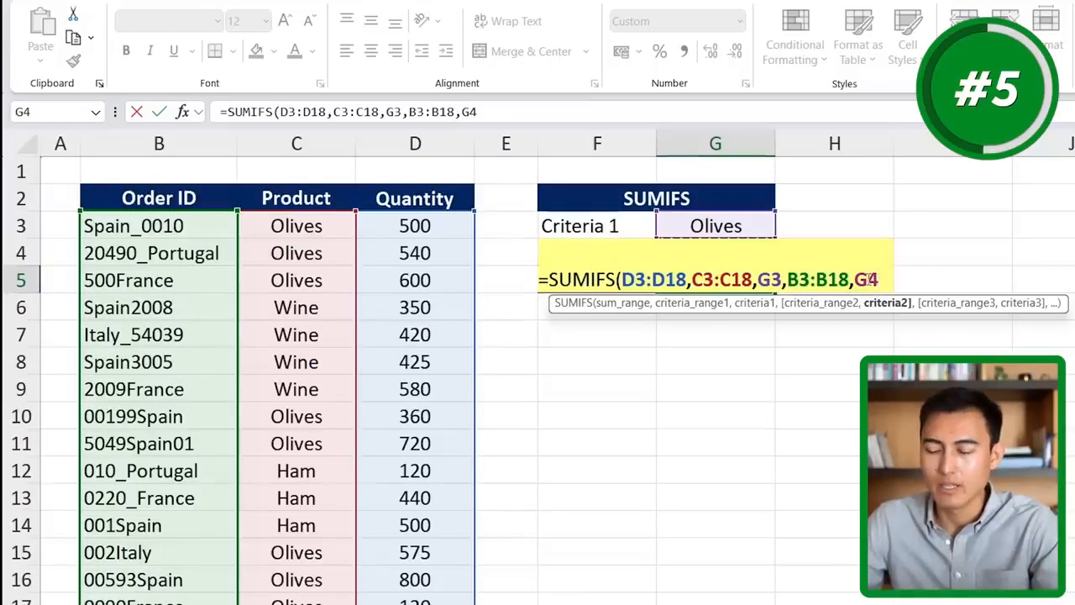
{"action": "type", "text": ")"}
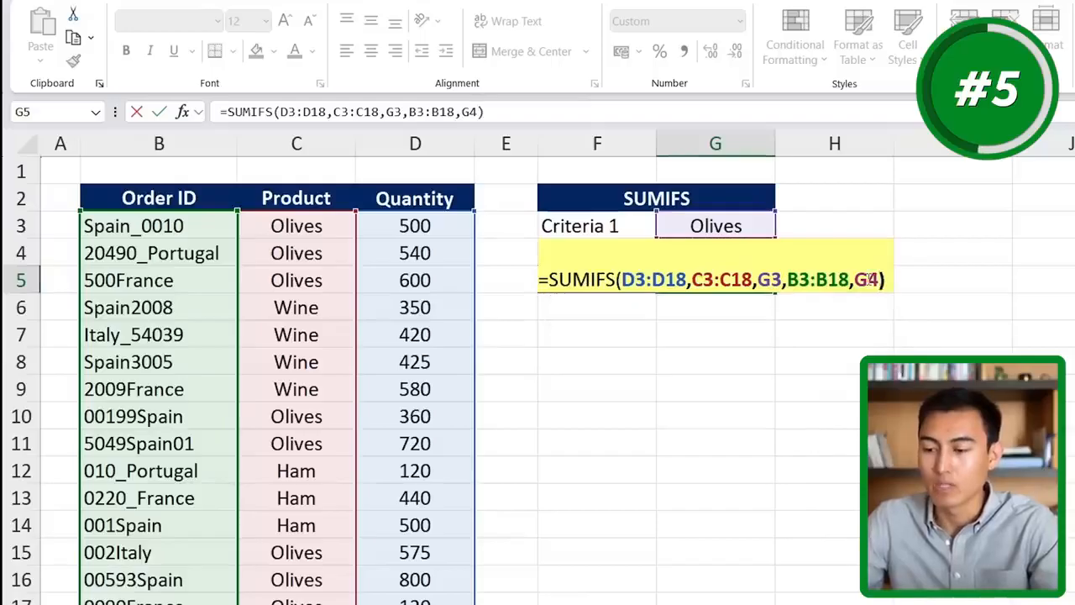
{"action": "key", "text": "Return"}
Compare the SUMIFS result in G5 with the order IDs containing France in B5 and B9
{"action": "left_click", "coordinate": [744, 281]}
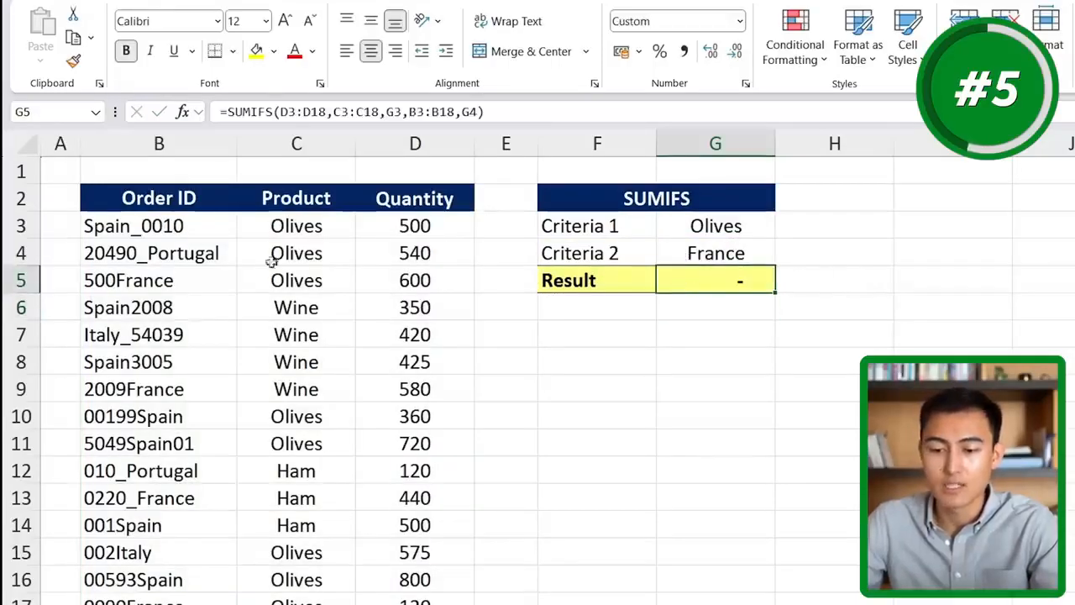
{"action": "left_click", "coordinate": [115, 283]}
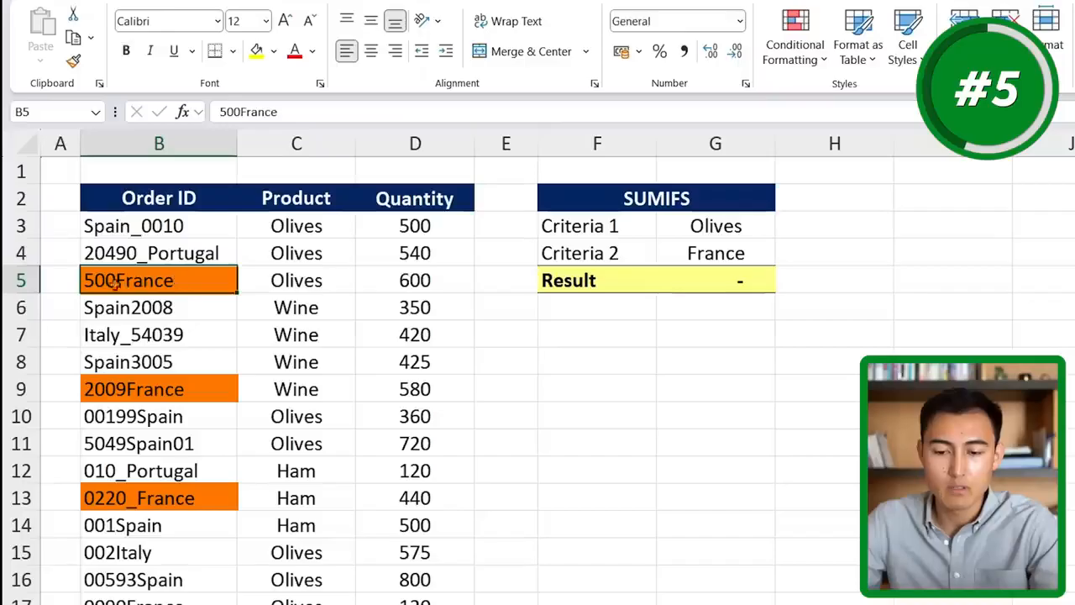
{"action": "left_click", "coordinate": [162, 391]}
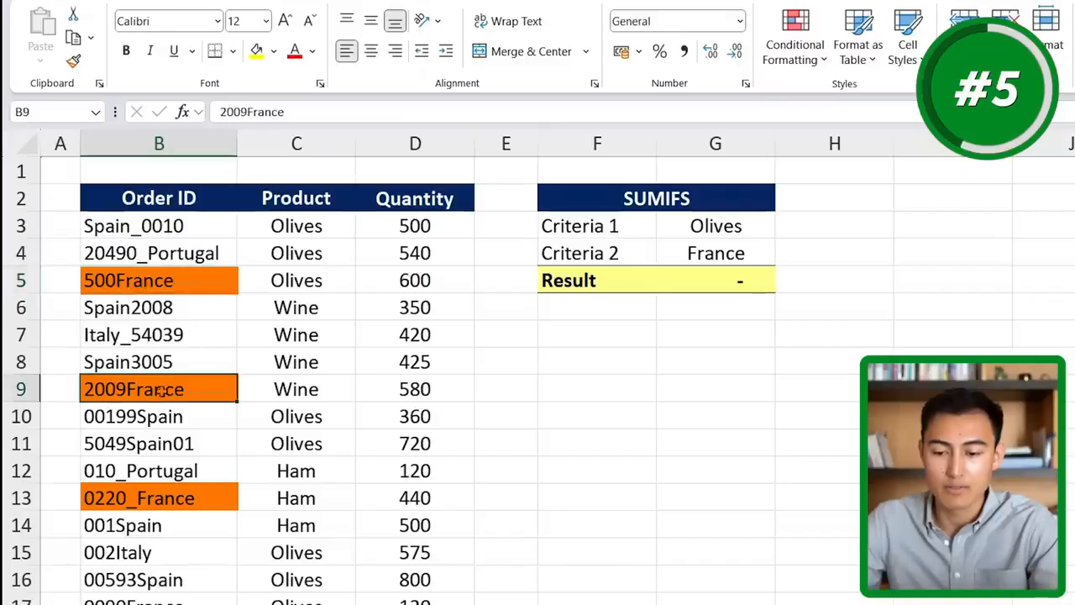
Wrap the G4 criterion in the G5 formula with wildcards as "*"&G4&"*" to match countries anywhere in the order ID
{"action": "left_click", "coordinate": [720, 280]}
{"action": "left_click", "coordinate": [490, 114]}
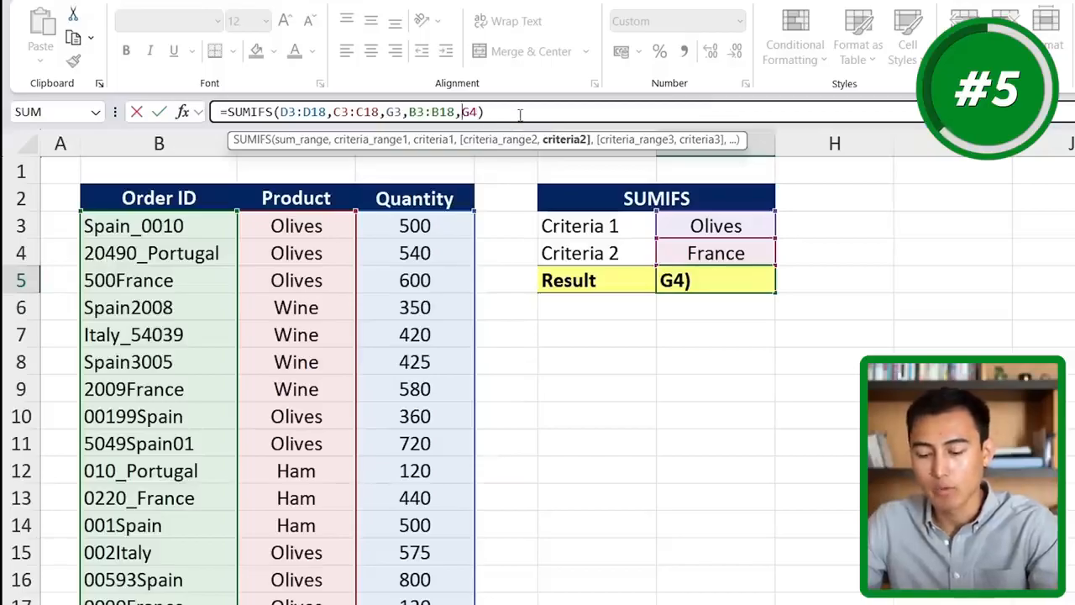
{"action": "type", "text": "\""}
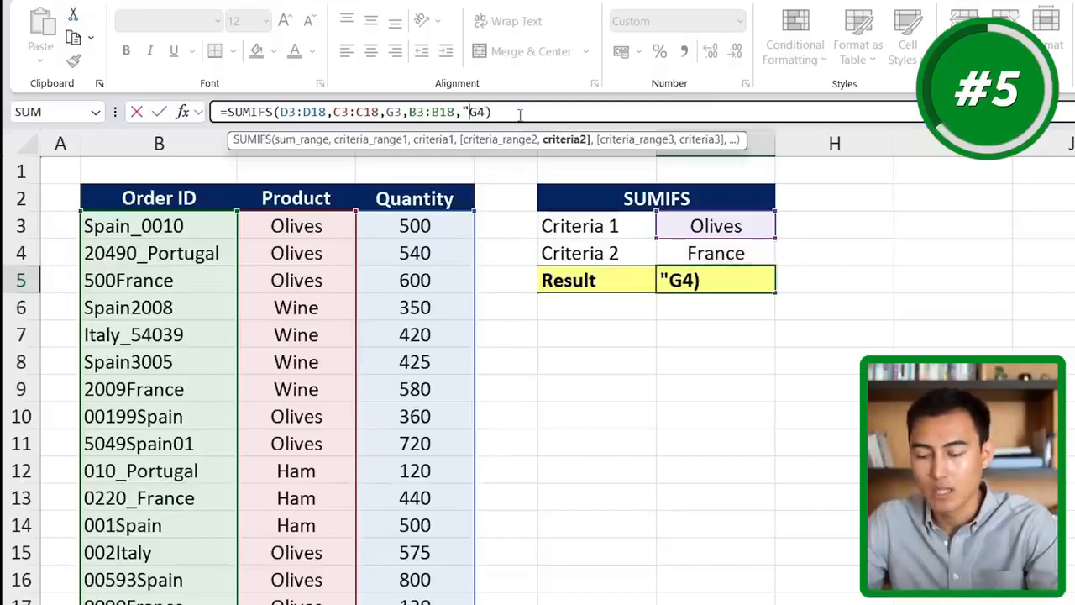
{"action": "type", "text": "*"}
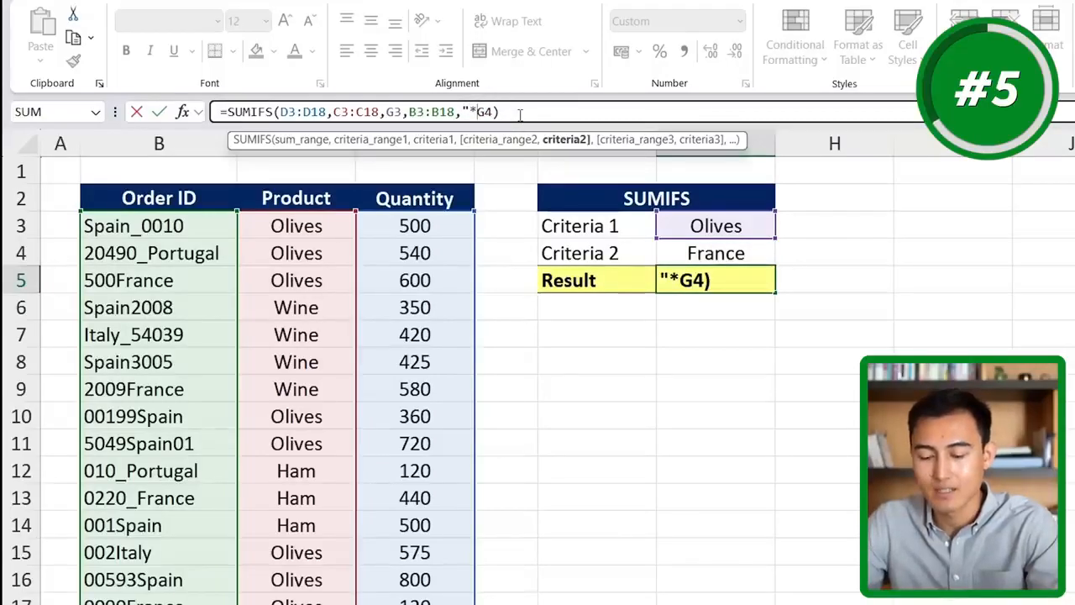
{"action": "type", "text": "\""}
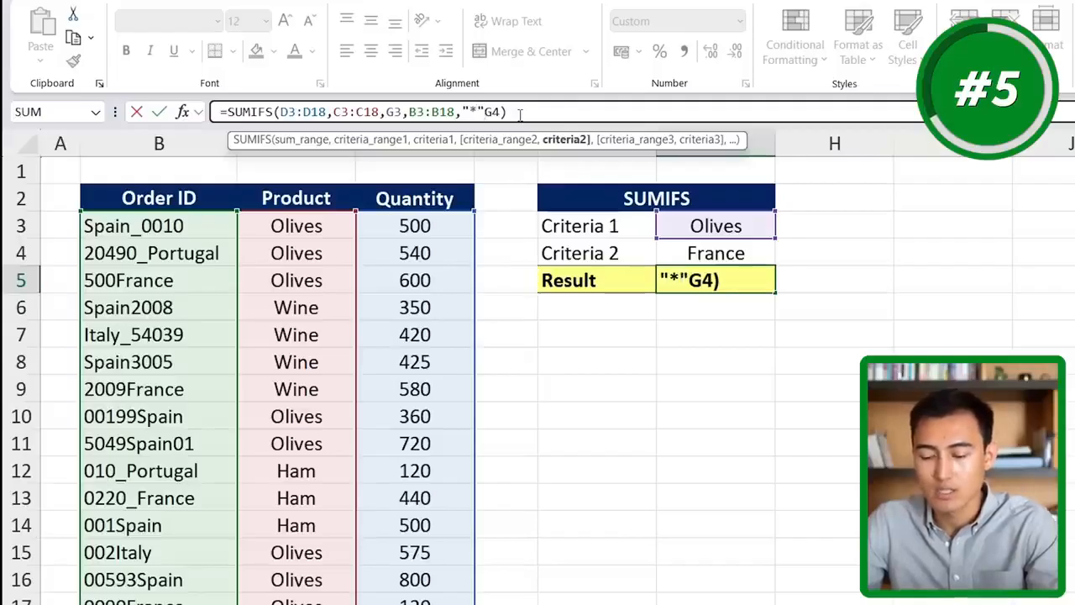
{"action": "type", "text": "&"}
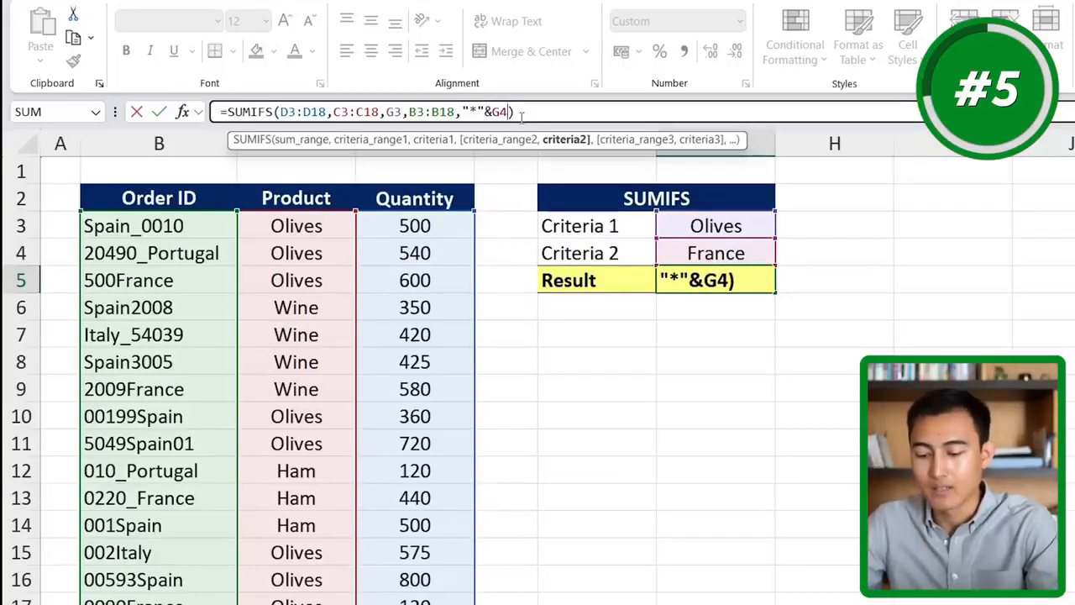
{"action": "type", "text": "&"}
{"action": "type", "text": "\"*\""}
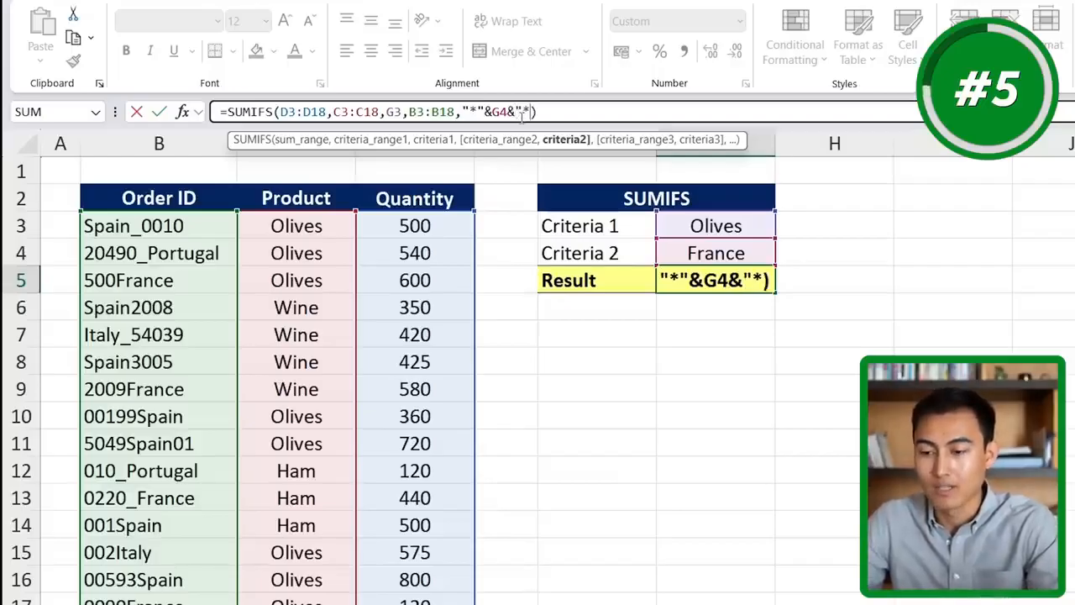
{"action": "type", "text": "\""}
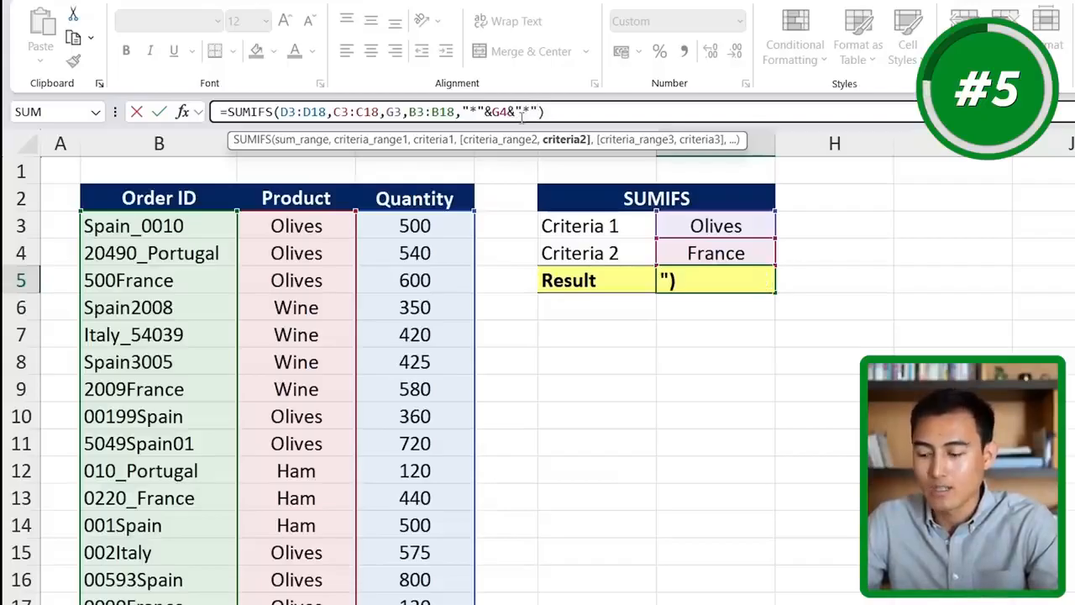
{"action": "key", "text": "Return"}
{"action": "key", "text": "Up"}
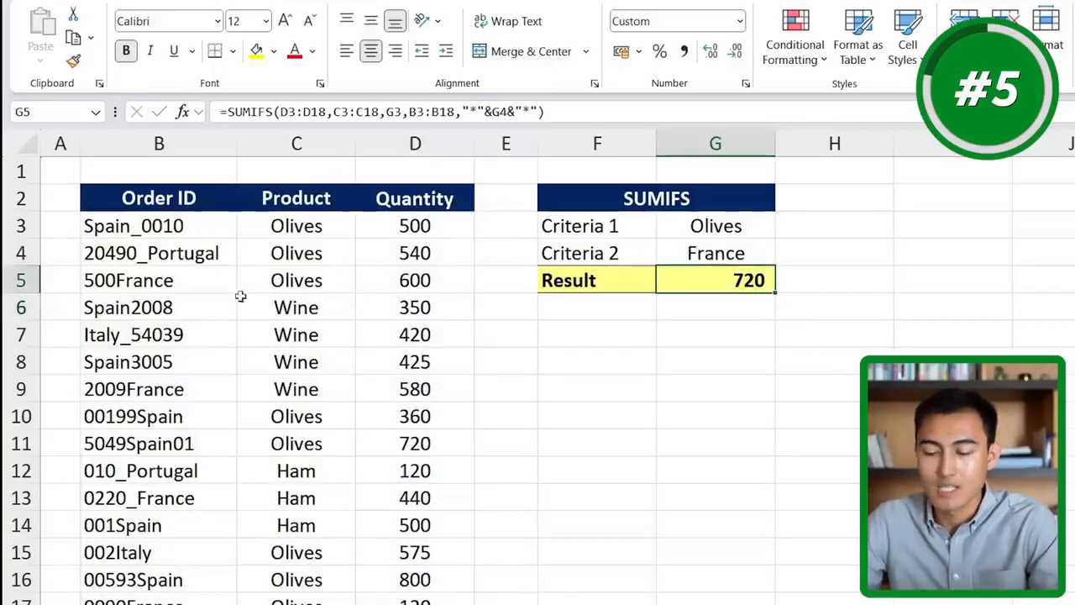
Change Criteria 2 in G4 to Spain
{"action": "key", "text": "Up"}
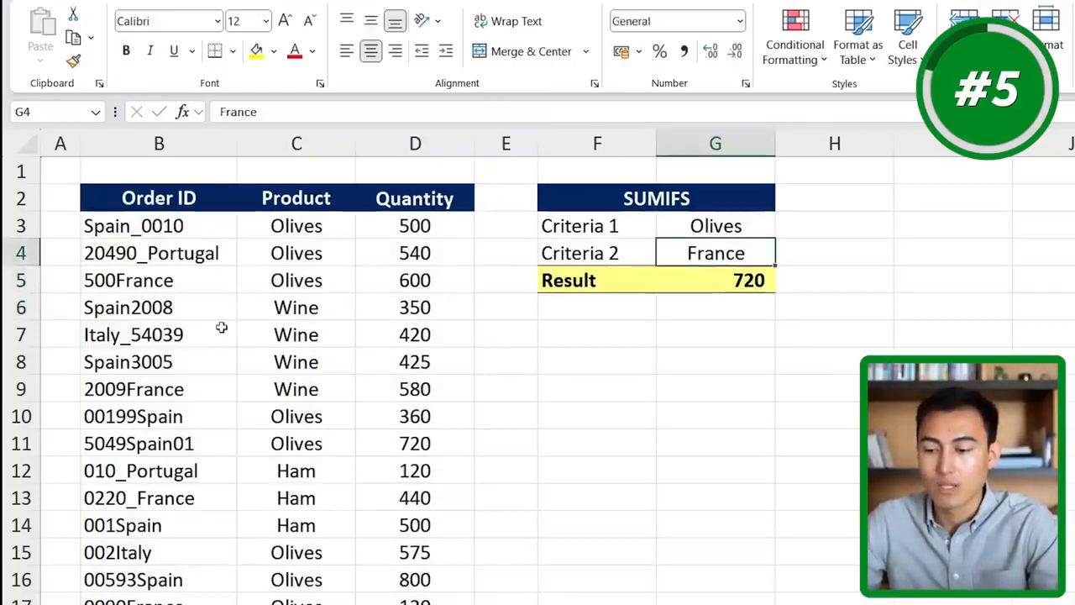
{"action": "type", "text": "Spain"}
{"action": "key", "text": "Return"}
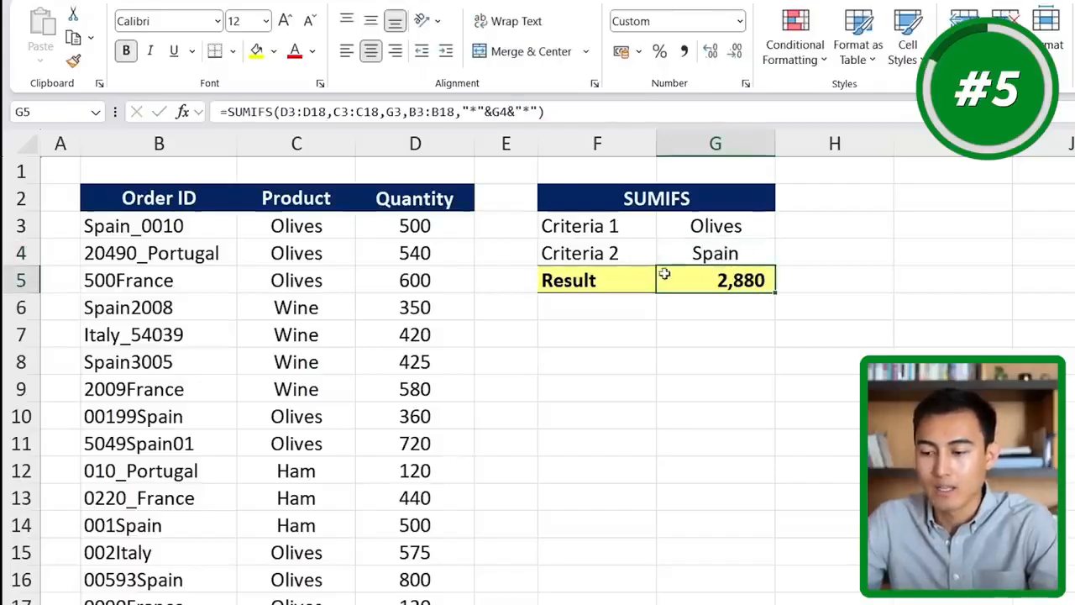
Review the wildcard criterion in the G5 formula without changing it, and compare Criteria 2 with the order ID in B3
{"action": "double_click", "coordinate": [690, 280]}
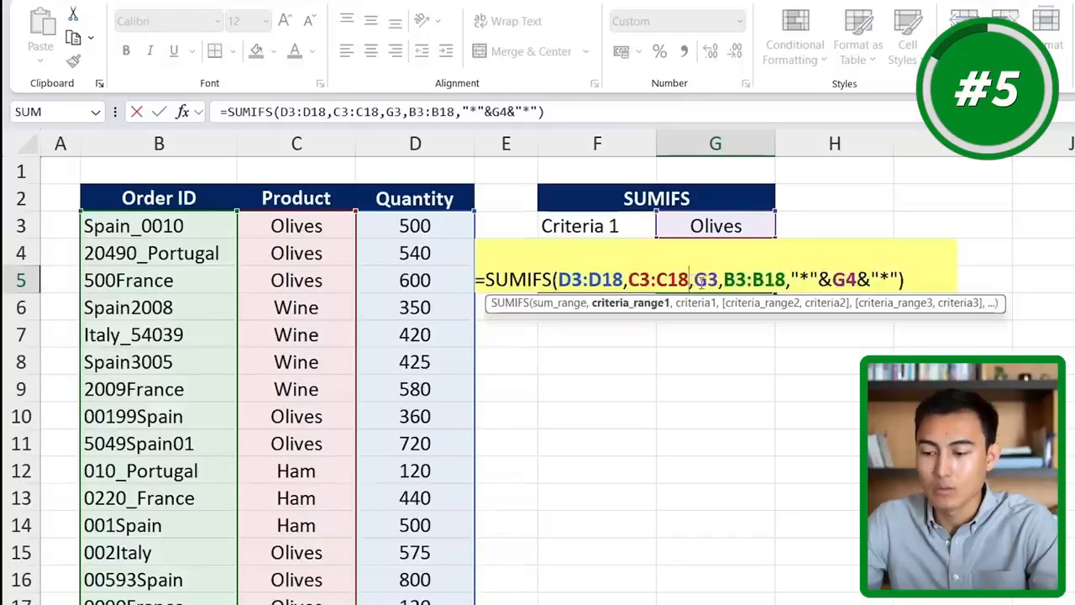
{"action": "left_click", "coordinate": [798, 279]}
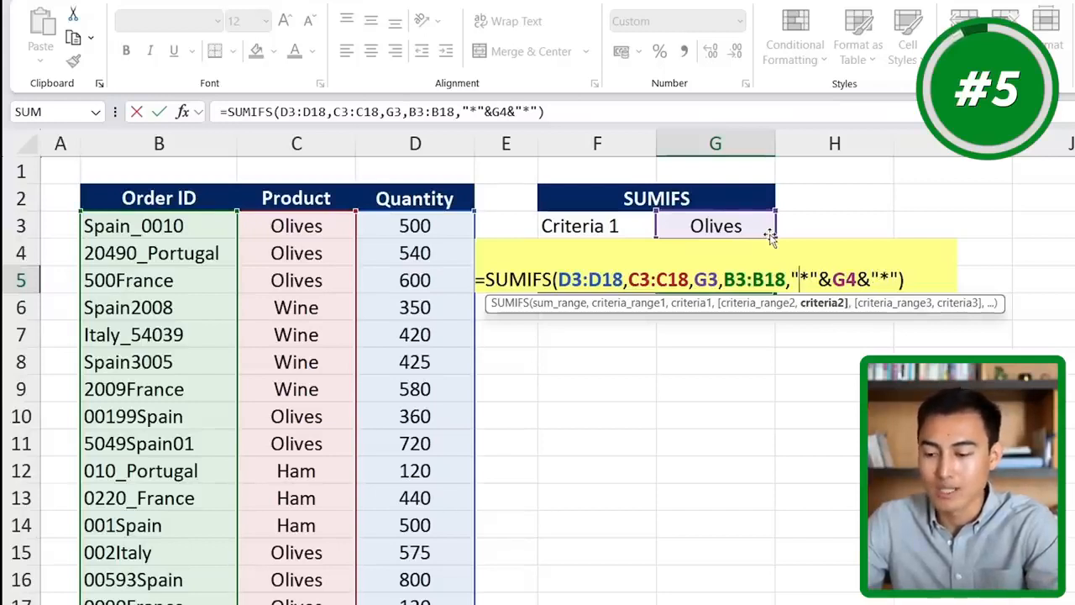
{"action": "key", "text": "ctrl+Return"}
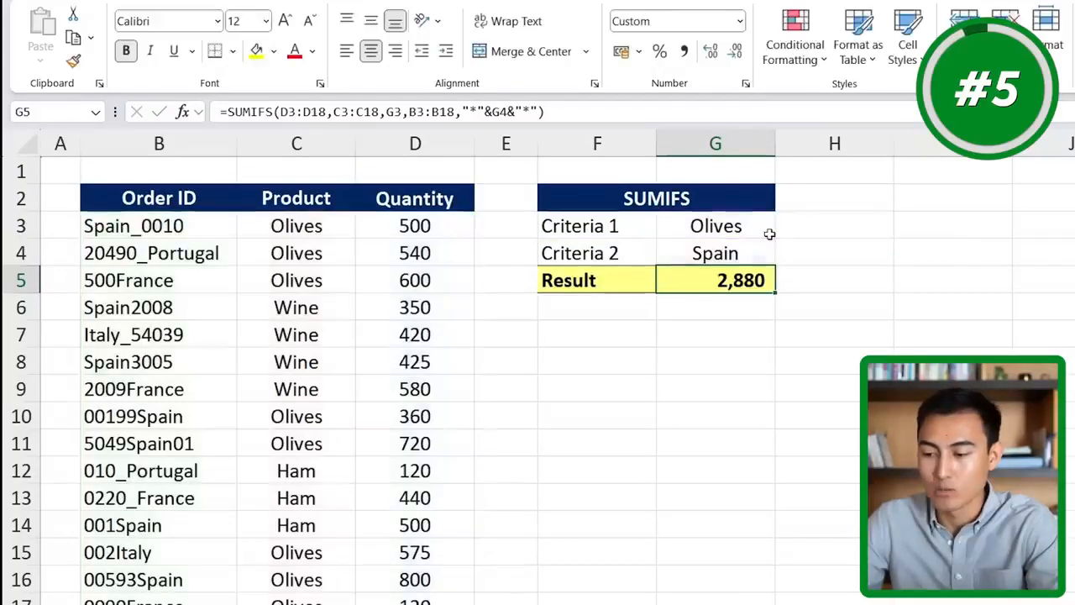
{"action": "left_click", "coordinate": [693, 253]}
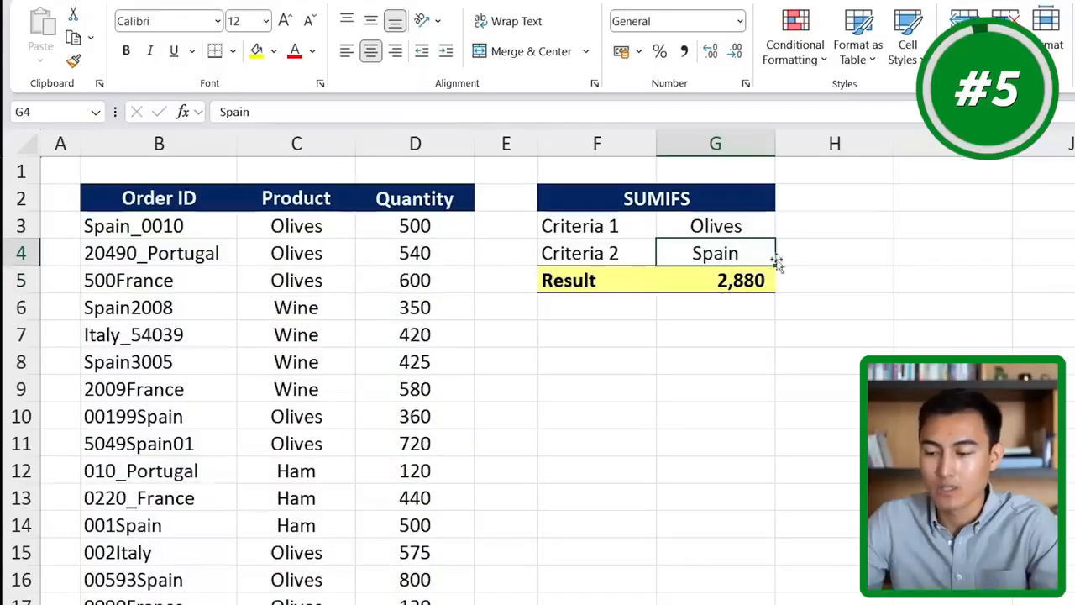
{"action": "left_click", "coordinate": [101, 234]}
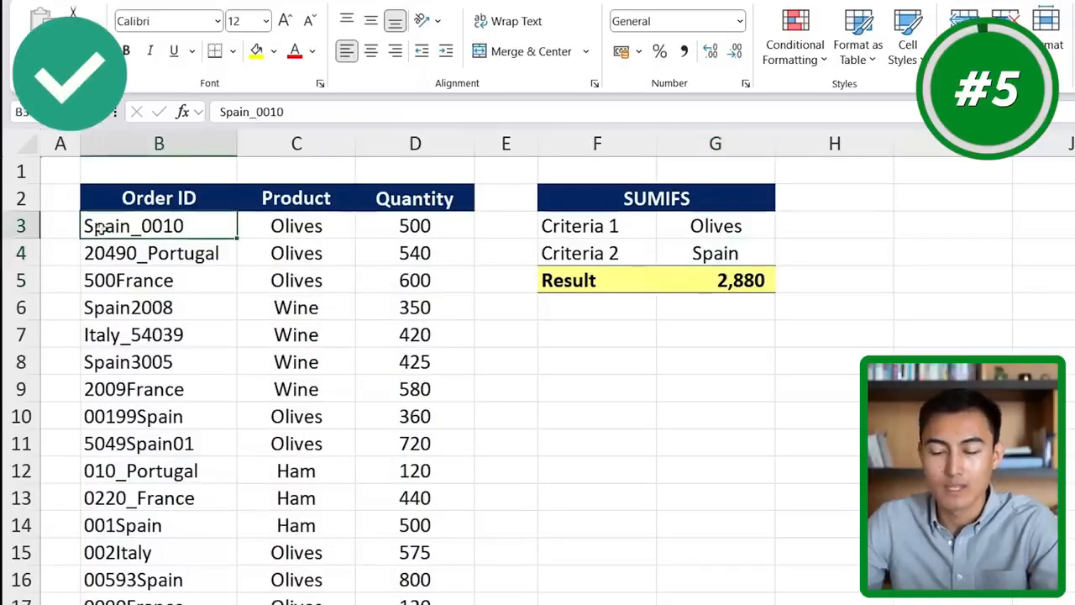